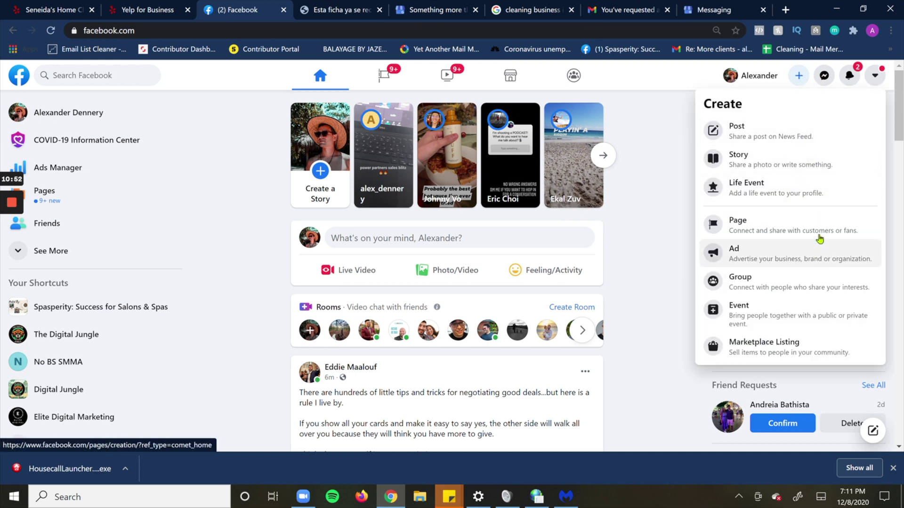
- Start creating a new Facebook Page and name it "Alex's Cleaning Business"
left_click(820, 228)
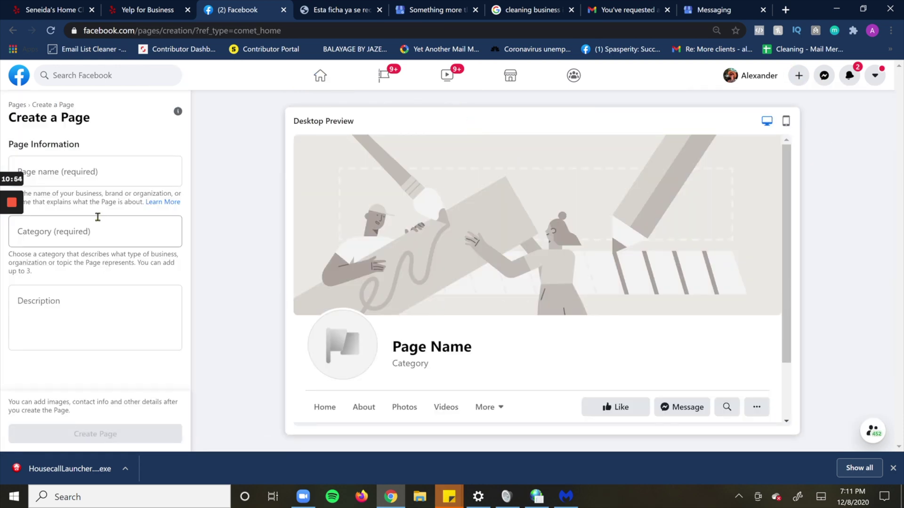
left_click(80, 171)
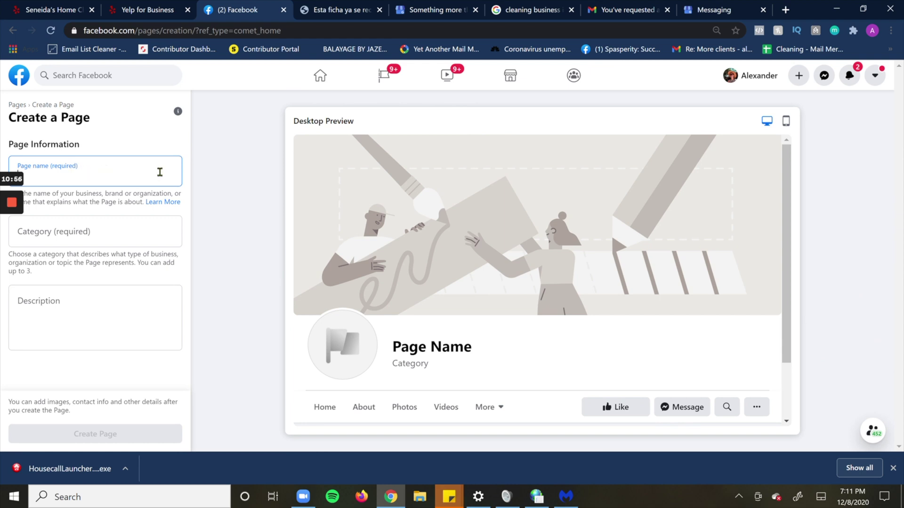
type("Alex's Cleaning Business")
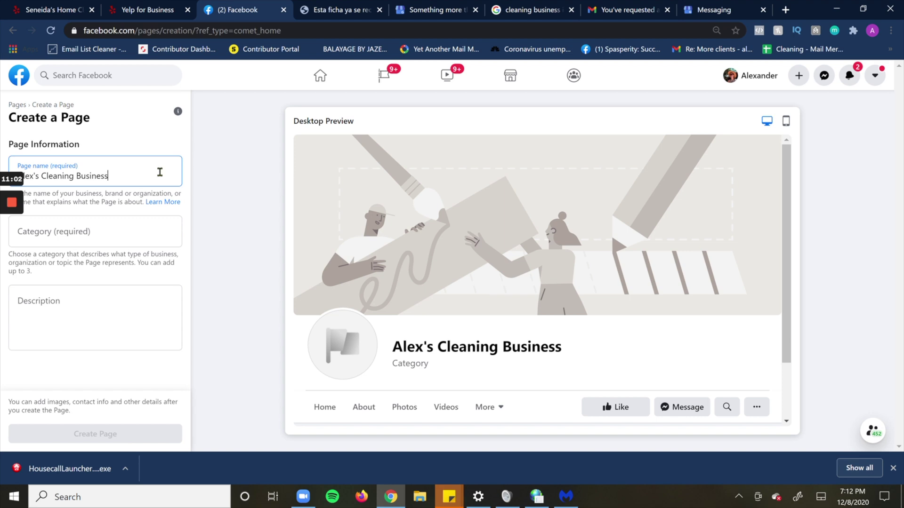
- Assign the categories Cleaning Service and Janitorial Service to the new page
left_click(163, 230)
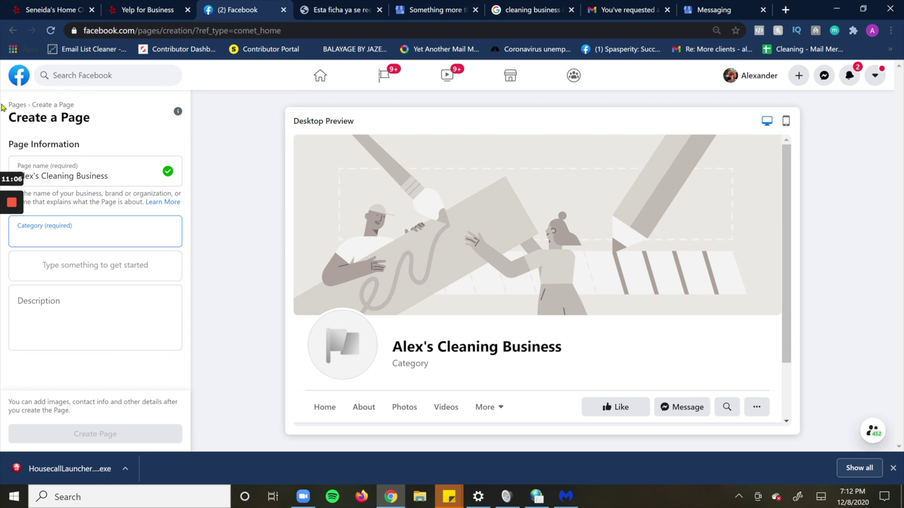
left_click(61, 231)
type("cleaning")
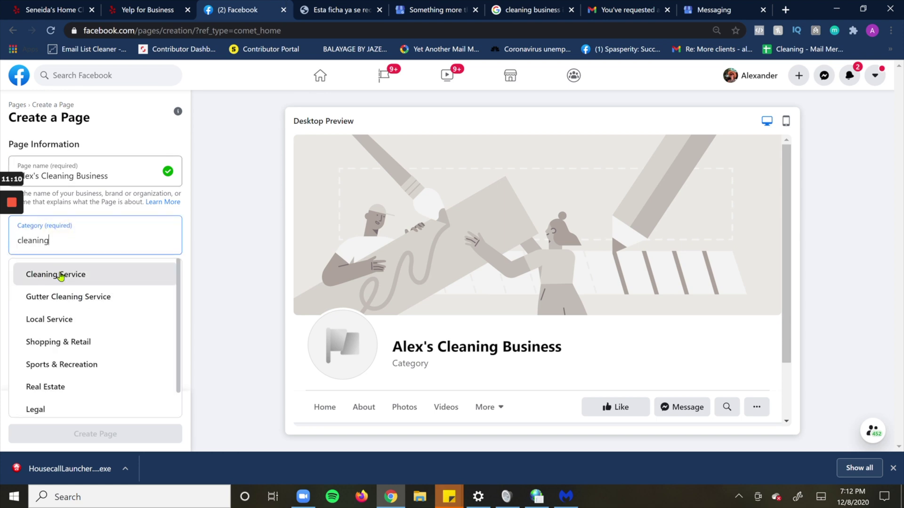
left_click(61, 276)
type("janitor")
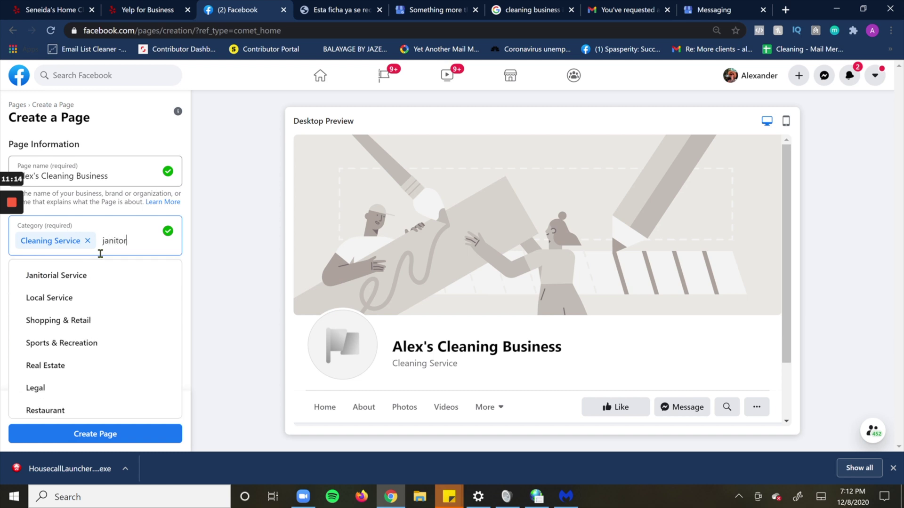
left_click(76, 277)
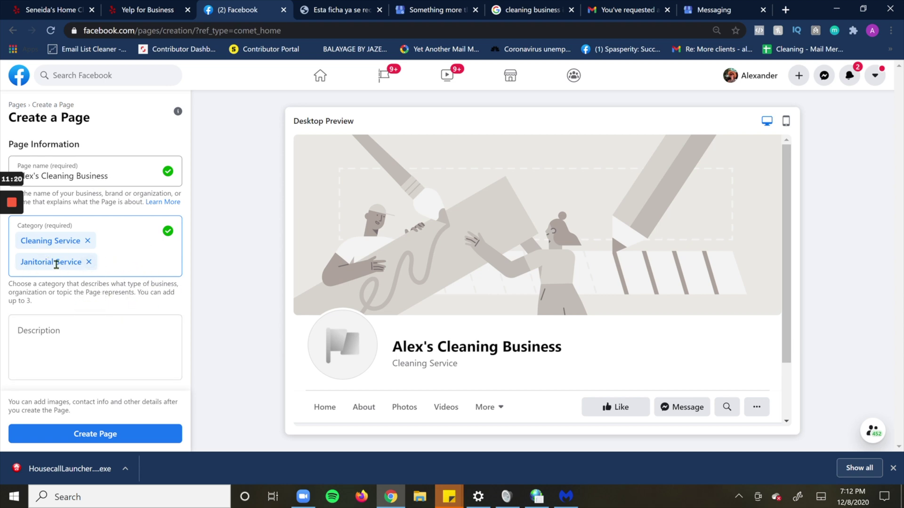
- Enter "n/a" as the page description and create the page
left_click(85, 347)
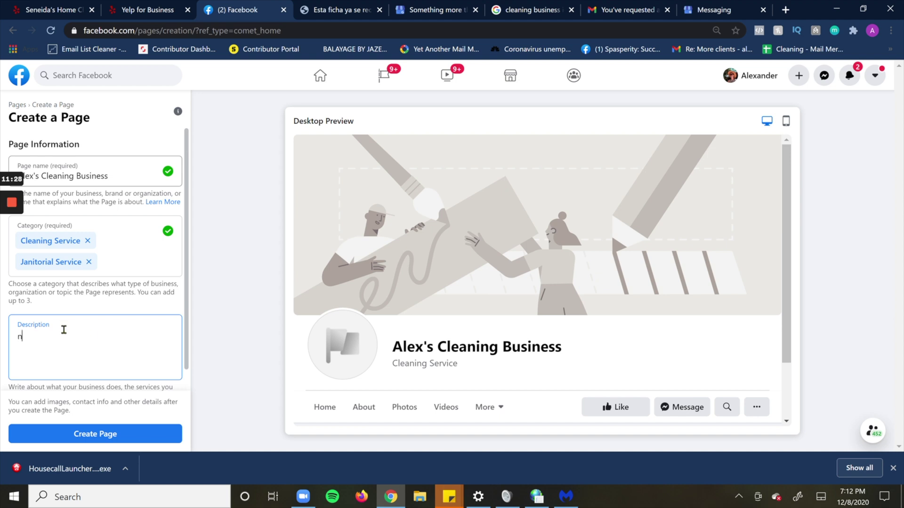
scroll(111, 406, "down", 1)
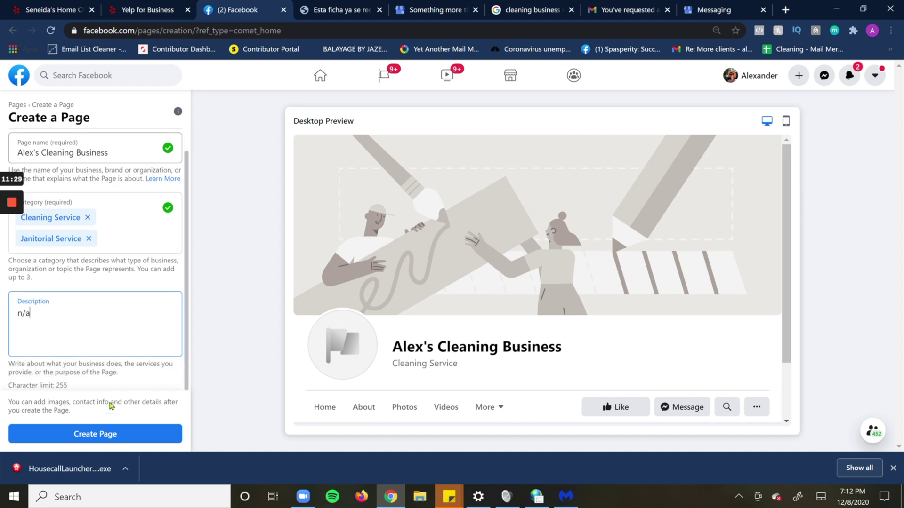
left_click(112, 432)
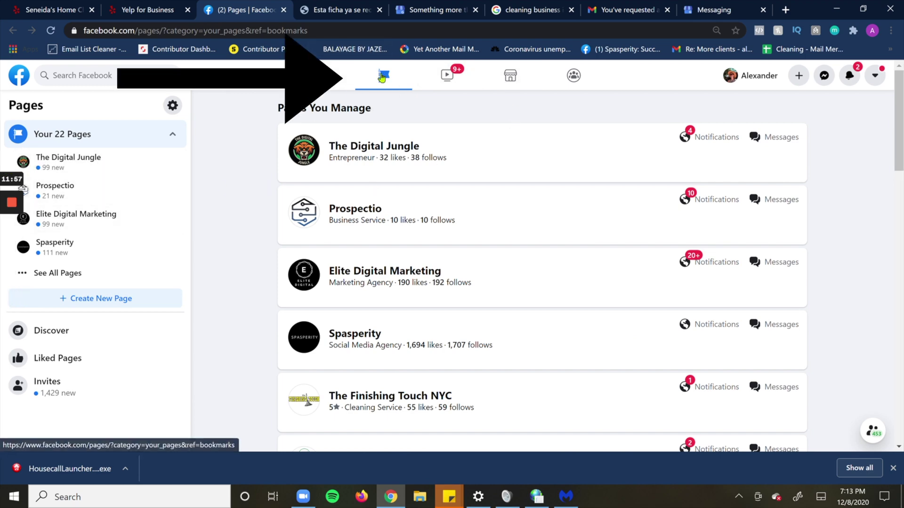
- Find Alex's Cleaning Business among the managed pages and open it
scroll(389, 296, "down", 10)
scroll(413, 283, "down", 9)
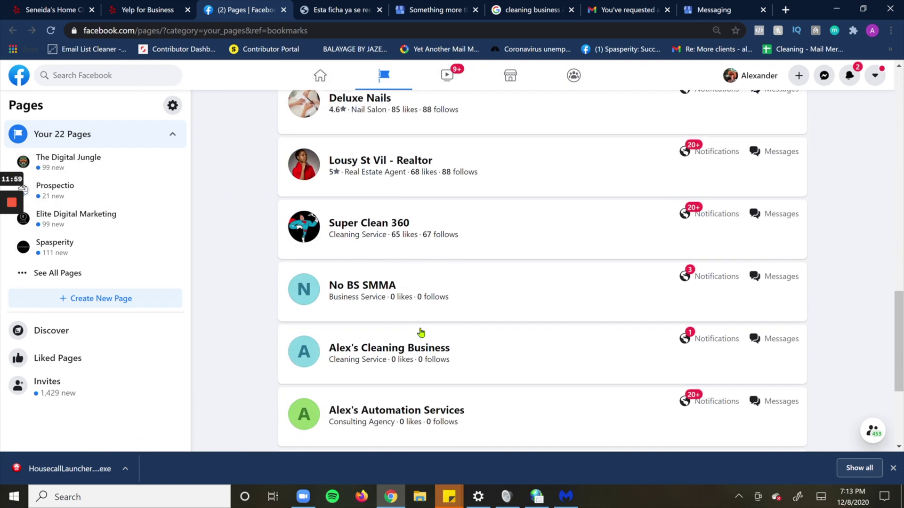
left_click(412, 331)
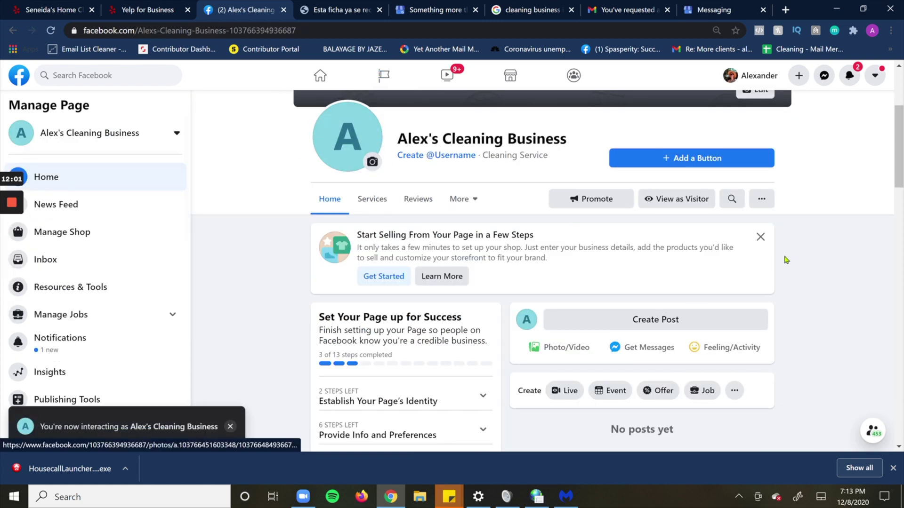
- Try to create the page username "alexcleaningbusinessphiladelphia"
left_click(460, 157)
left_click(357, 299)
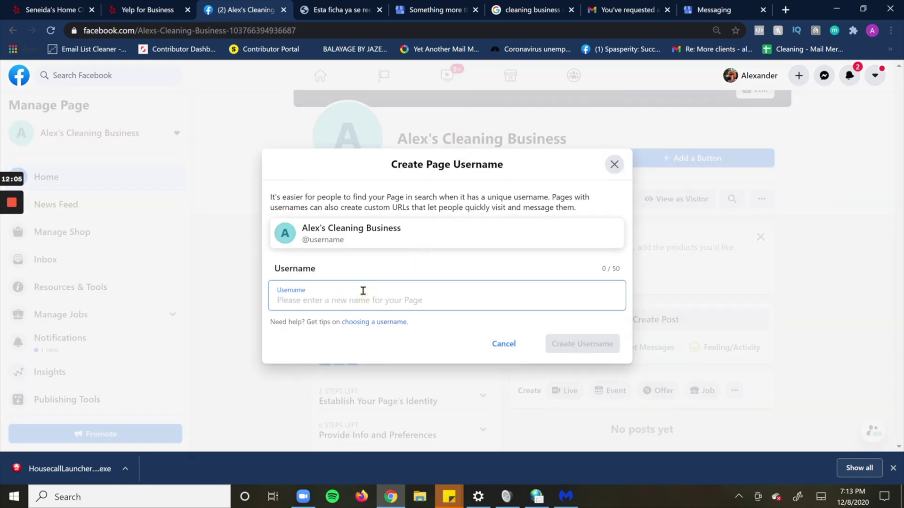
type("alex")
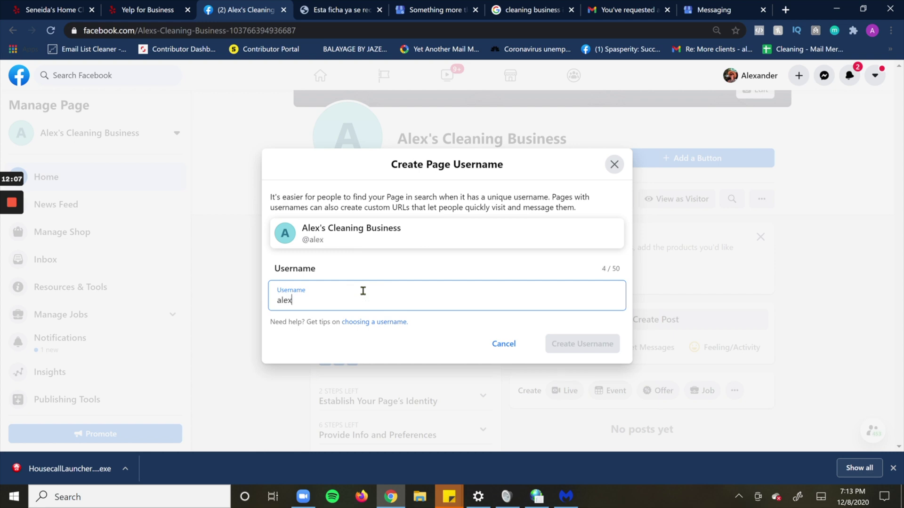
type("cleaningbusinessphiladelphia")
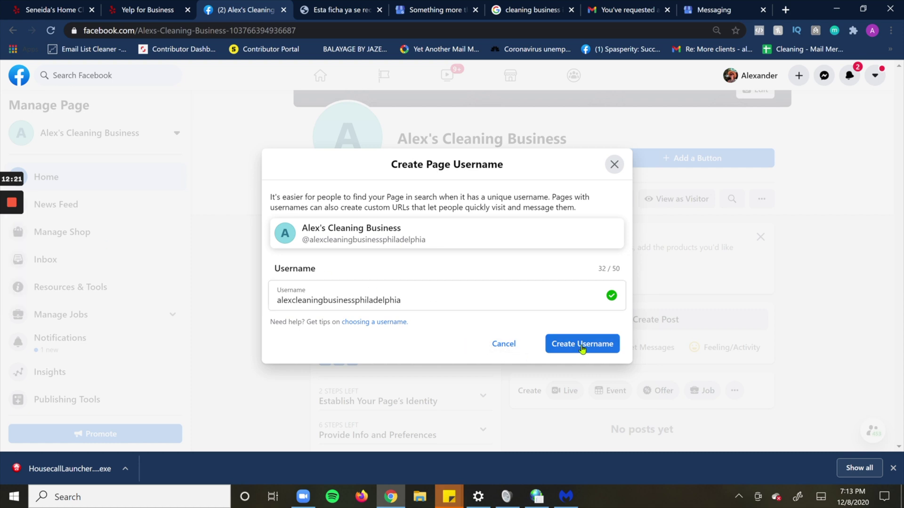
left_click(557, 348)
- Examine the visitor actions offered for the page button, such as Book Now, Call Now and Send Message, without choosing one
left_click(684, 158)
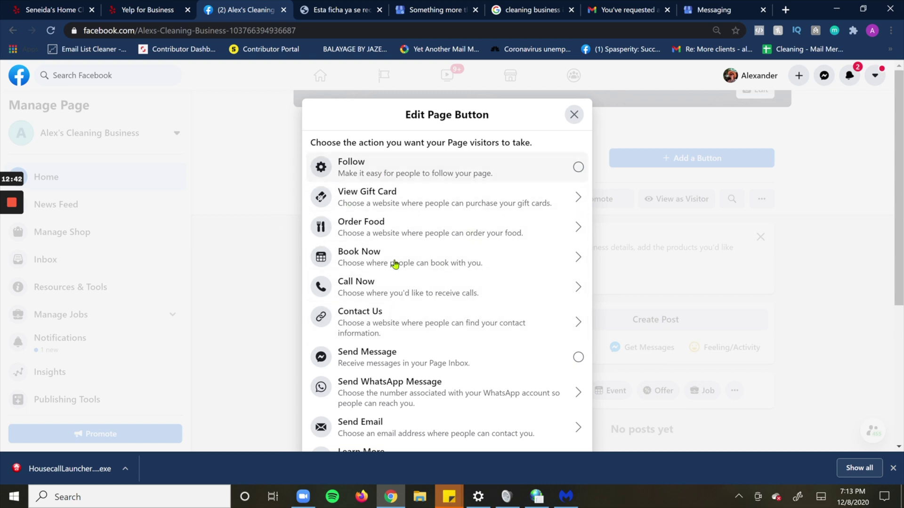
left_click(575, 115)
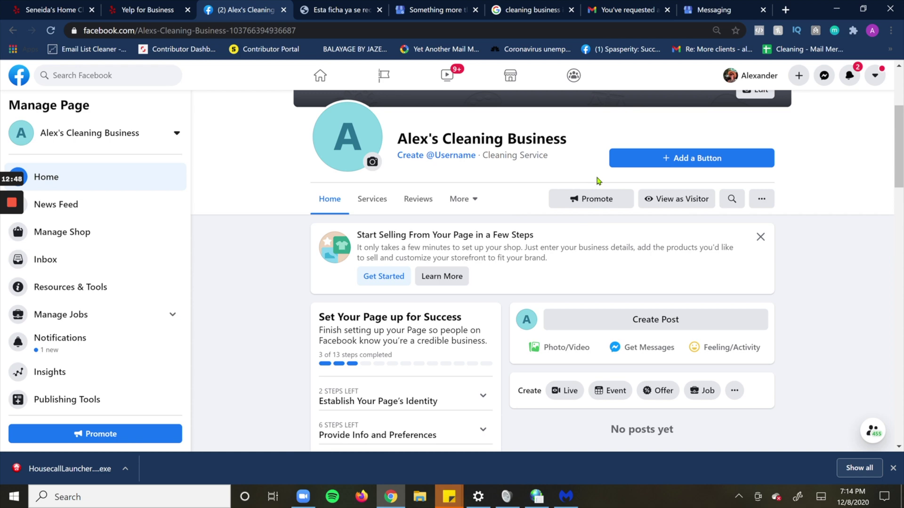
left_click(674, 158)
left_click(574, 115)
- Expand Provide Info and Preferences and Introduce Your Page in the setup checklist and review their tasks
scroll(574, 165, "down", 3)
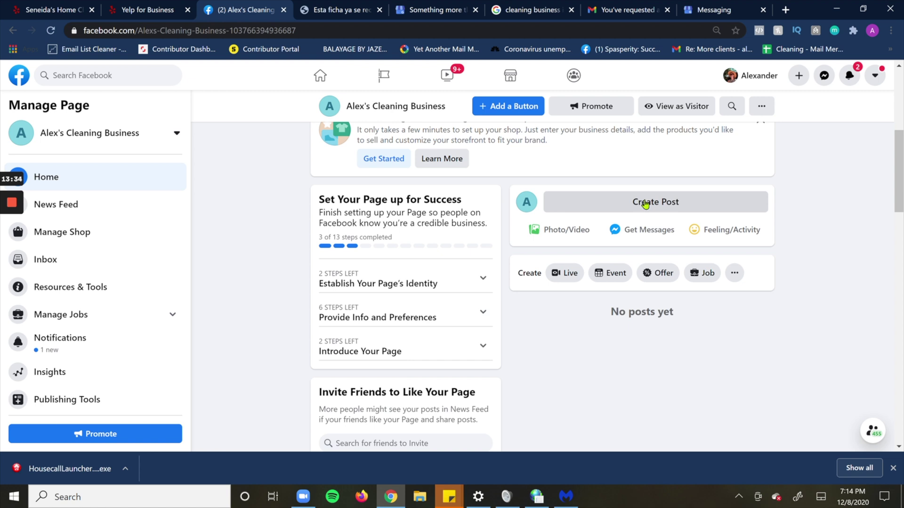
scroll(409, 235, "down", 2)
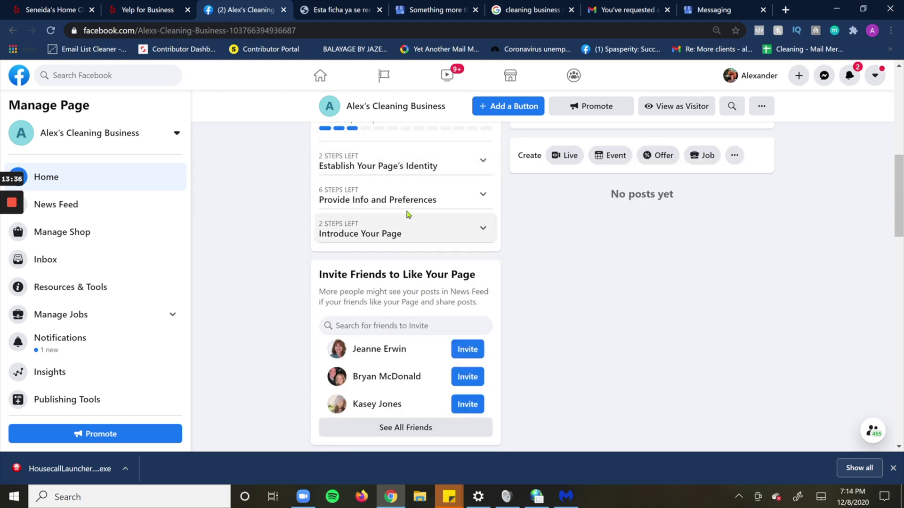
left_click(406, 199)
scroll(350, 195, "down", 3)
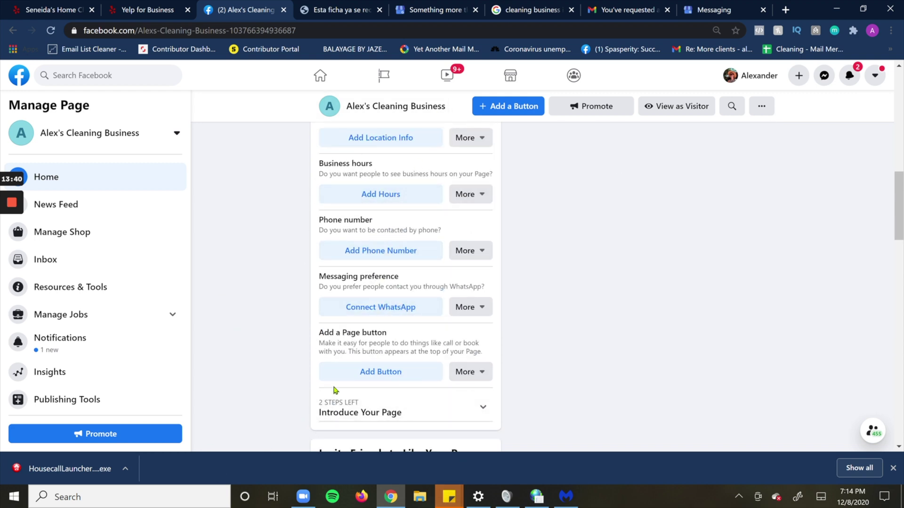
scroll(386, 309, "up", 1)
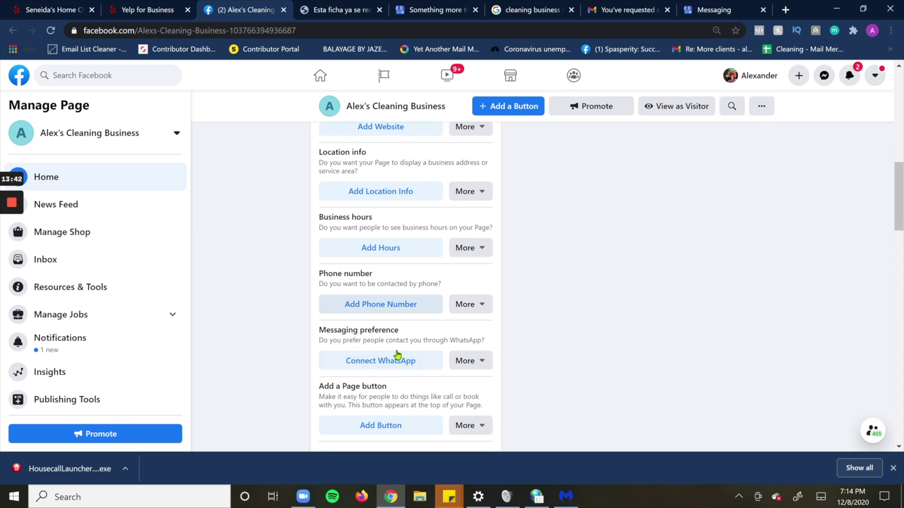
scroll(397, 354, "down", 2)
left_click(390, 351)
scroll(390, 350, "down", 3)
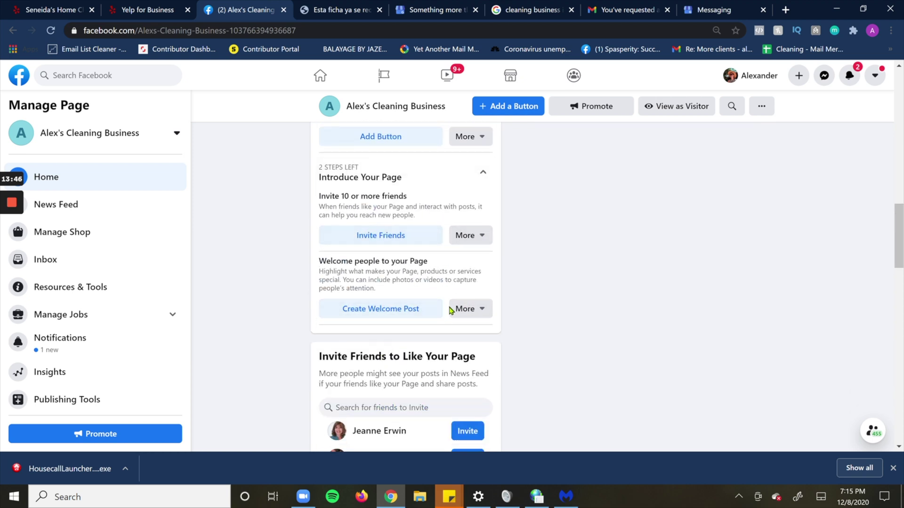
scroll(450, 282, "down", 2)
- Expand Establish Your Page's Identity in the setup checklist and review the profile picture and cover photo tasks
scroll(452, 254, "up", 8)
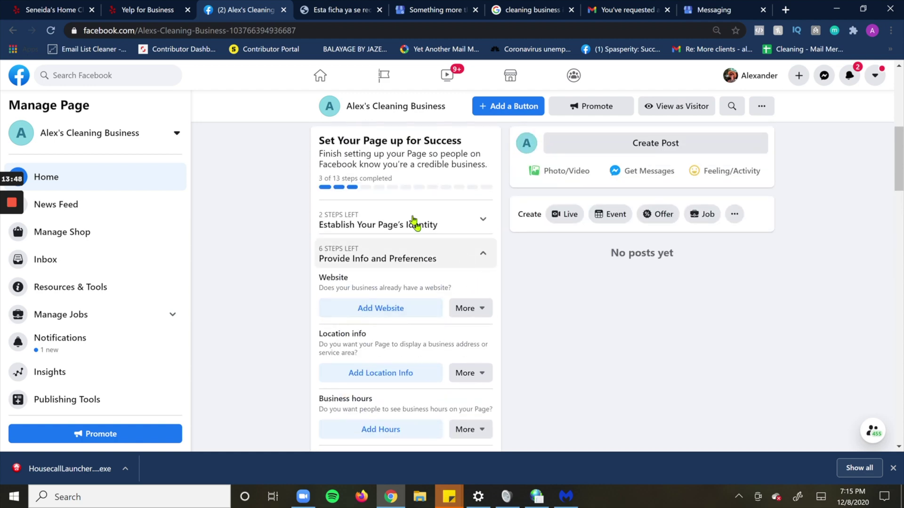
left_click(414, 225)
left_click_drag(318, 245, 398, 246)
left_click(377, 269)
- Look over the whole page, from the cover photo and setup checklist to the contact details, photos and Page Transparency
scroll(375, 268, "up", 5)
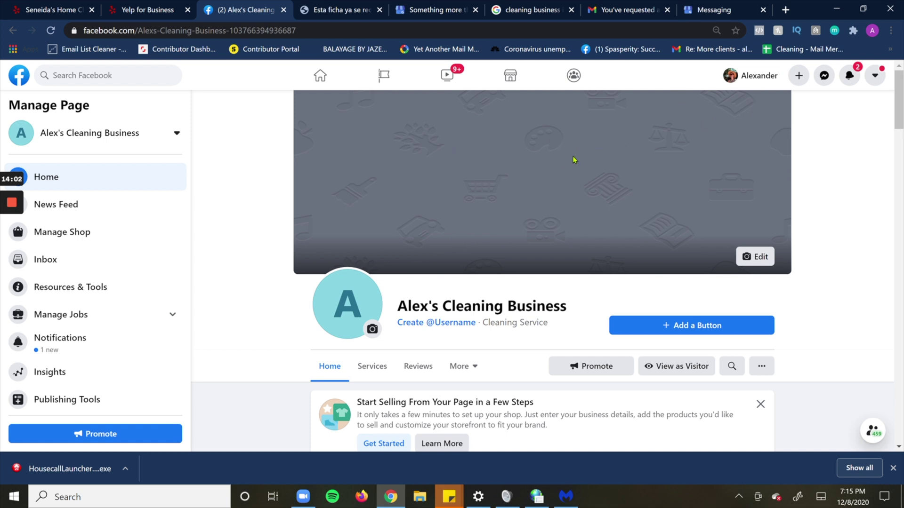
scroll(417, 320, "down", 5)
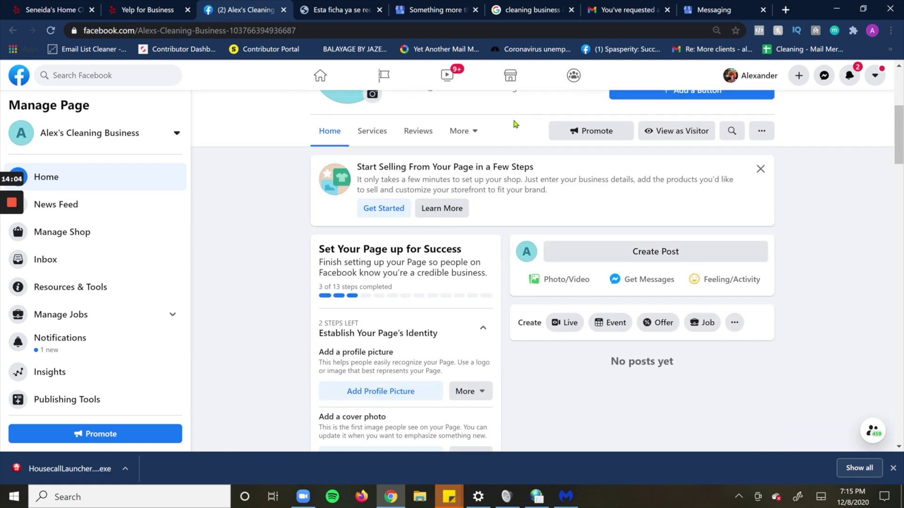
scroll(547, 242, "up", 5)
scroll(546, 242, "down", 5)
scroll(553, 208, "up", 5)
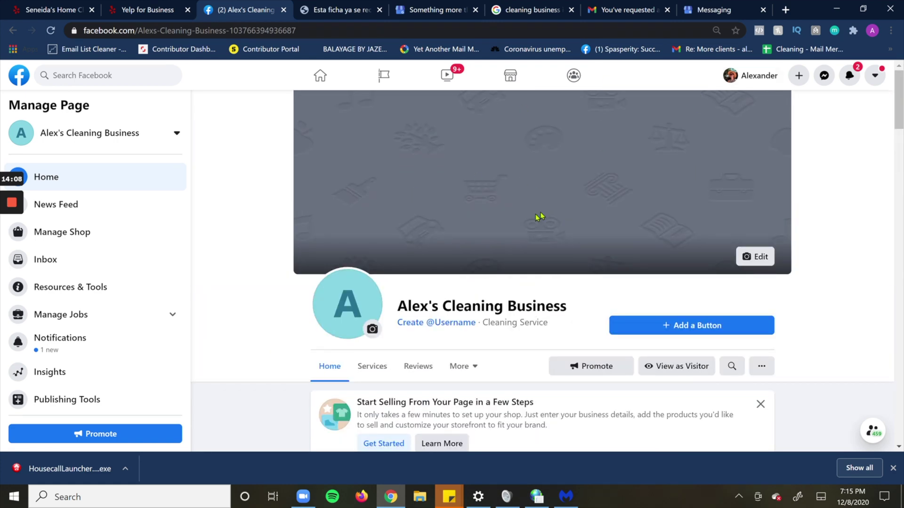
scroll(490, 306, "down", 10)
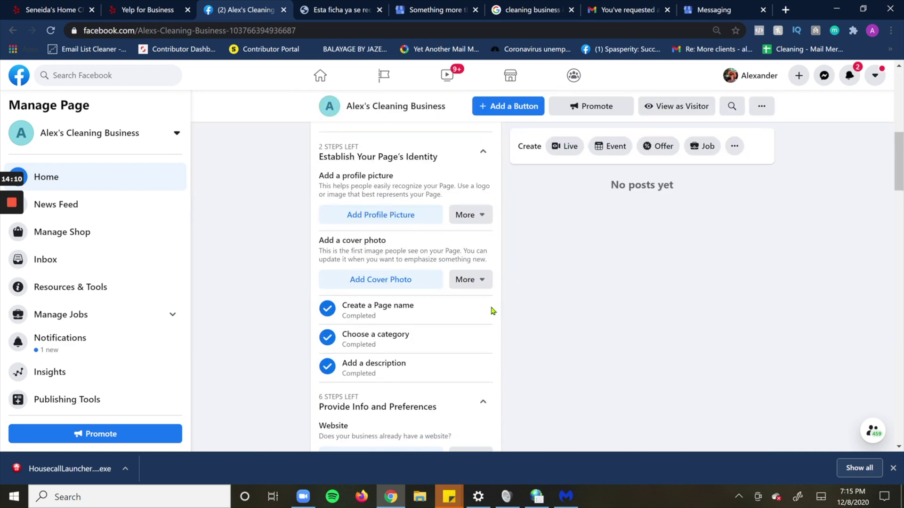
scroll(493, 307, "down", 15)
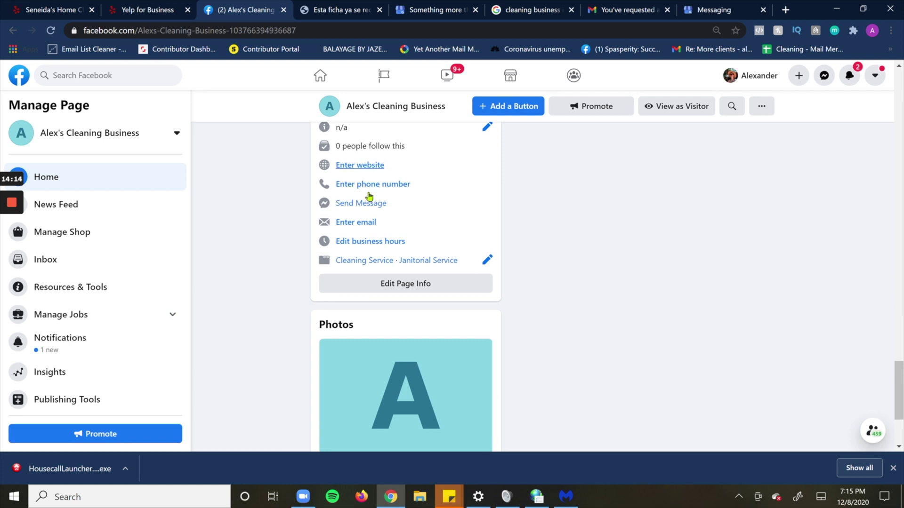
scroll(374, 189, "up", 2)
scroll(423, 292, "down", 8)
scroll(377, 260, "up", 1)
scroll(405, 245, "down", 1)
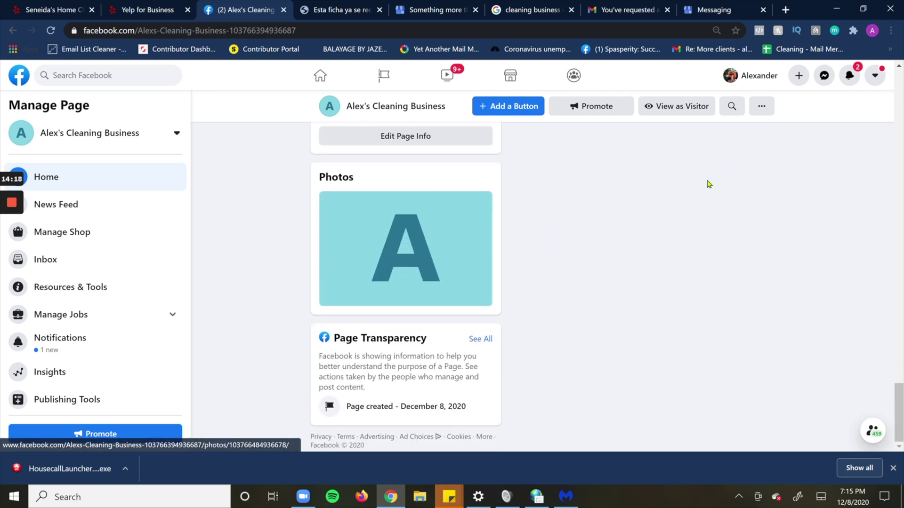
scroll(706, 184, "up", 10)
scroll(668, 208, "up", 8)
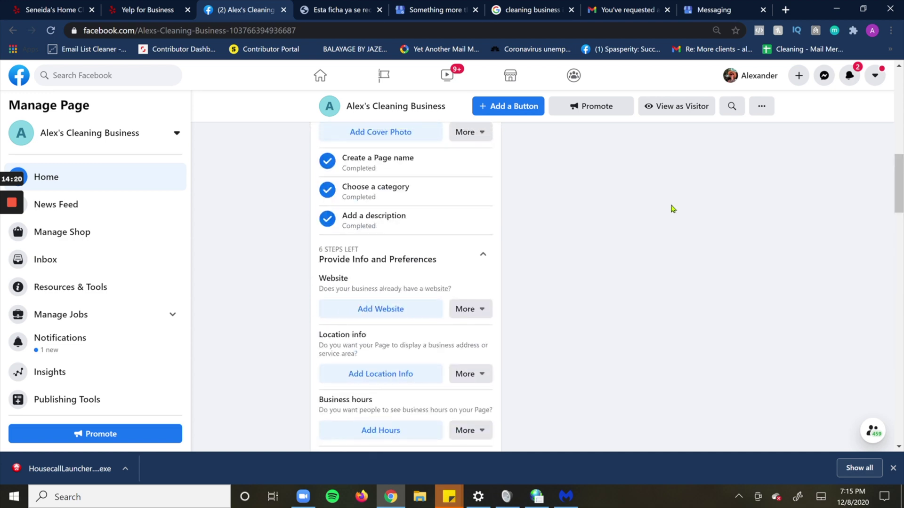
scroll(776, 226, "down", 4)
scroll(812, 245, "up", 6)
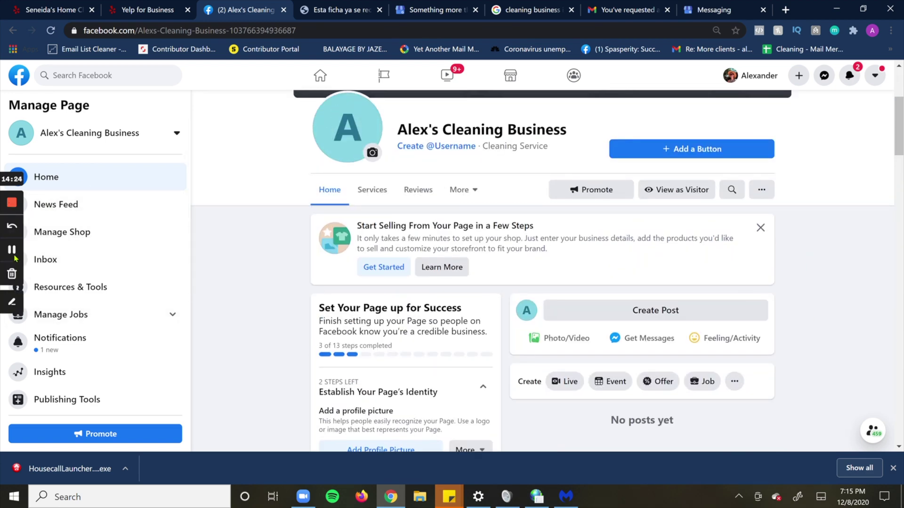
left_click(11, 250)
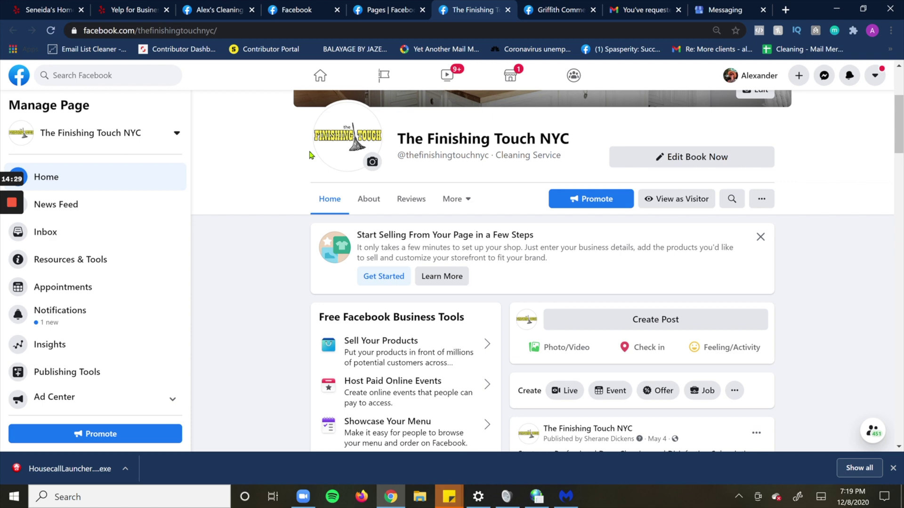
- Review The Finishing Touch NYC page as an example and highlight the text of its $1 deep cleaning subscription post
scroll(543, 235, "down", 5)
scroll(543, 235, "up", 4)
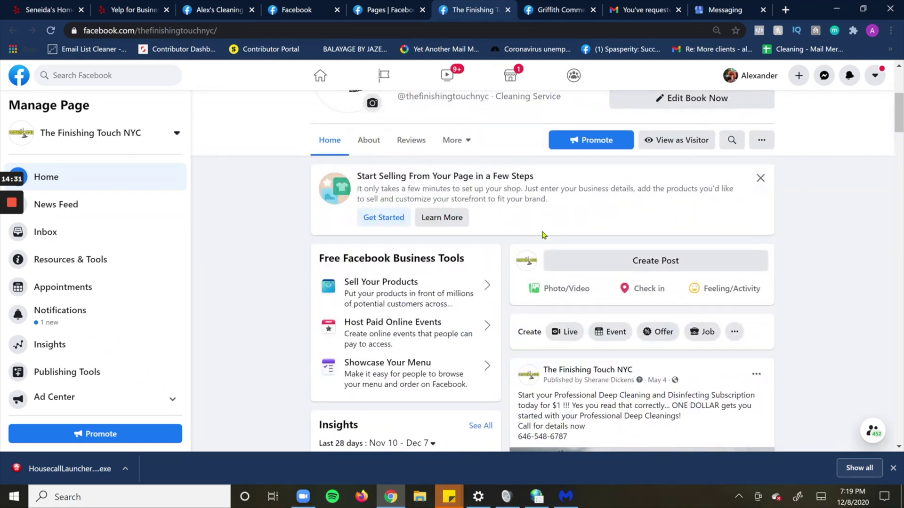
scroll(542, 234, "down", 5)
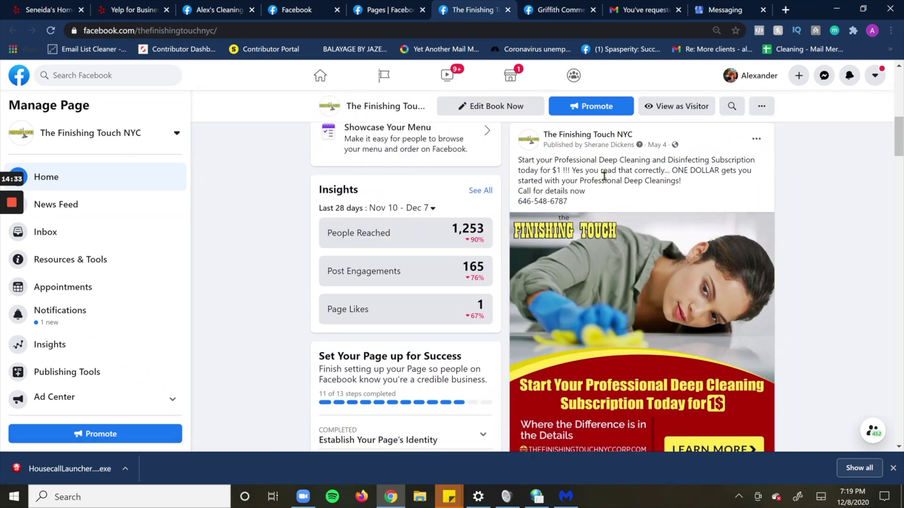
left_click_drag(610, 207, 503, 156)
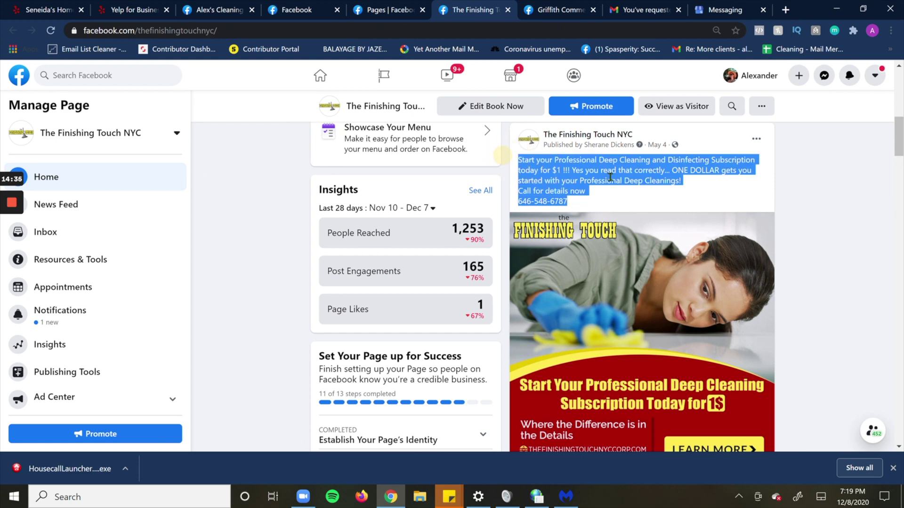
- Review the $1 subscription post's boost results and the page's Insights, and return to the cover photo and logo
scroll(611, 179, "down", 3)
scroll(648, 160, "down", 5)
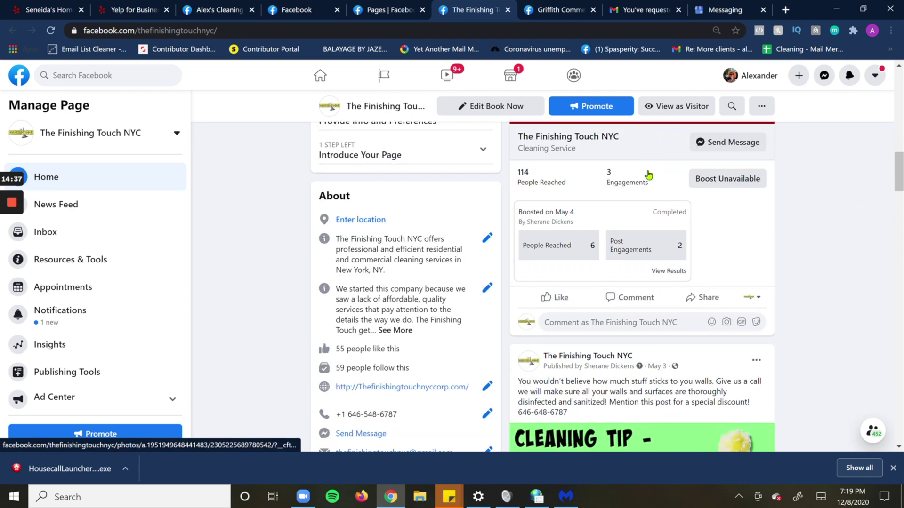
scroll(437, 165, "up", 3)
scroll(423, 207, "up", 4)
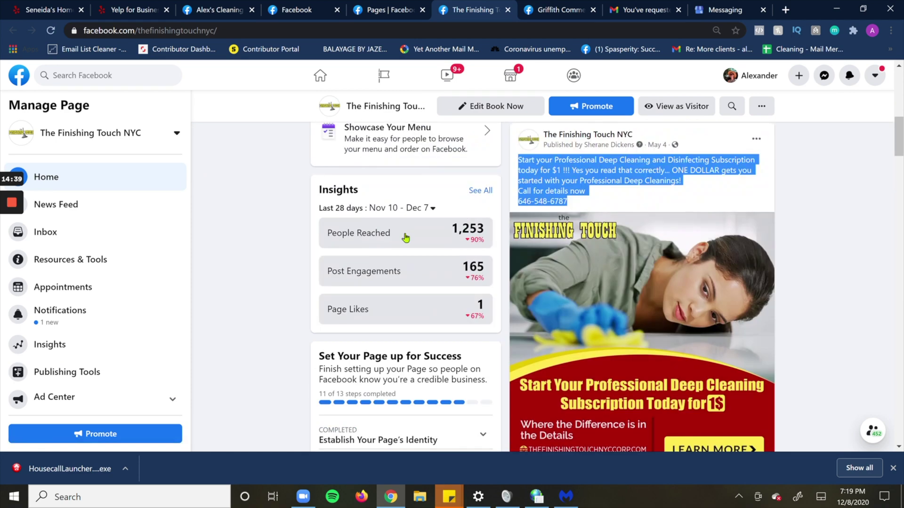
scroll(419, 210, "down", 1)
scroll(419, 208, "up", 2)
scroll(423, 207, "up", 6)
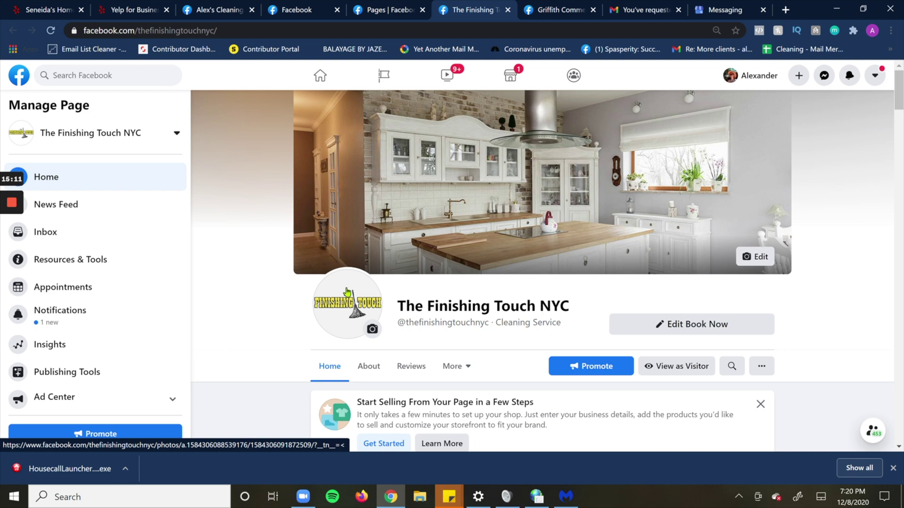
- Examine the $1 deep cleaning post's graphic and engagement figures, and the May 3 cleaning tip post about dusting walls
scroll(347, 292, "down", 8)
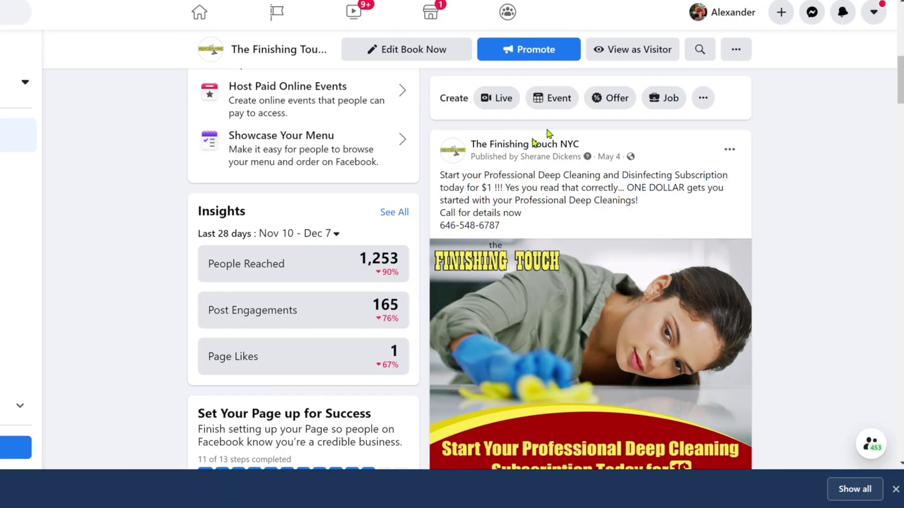
scroll(544, 188, "down", 3)
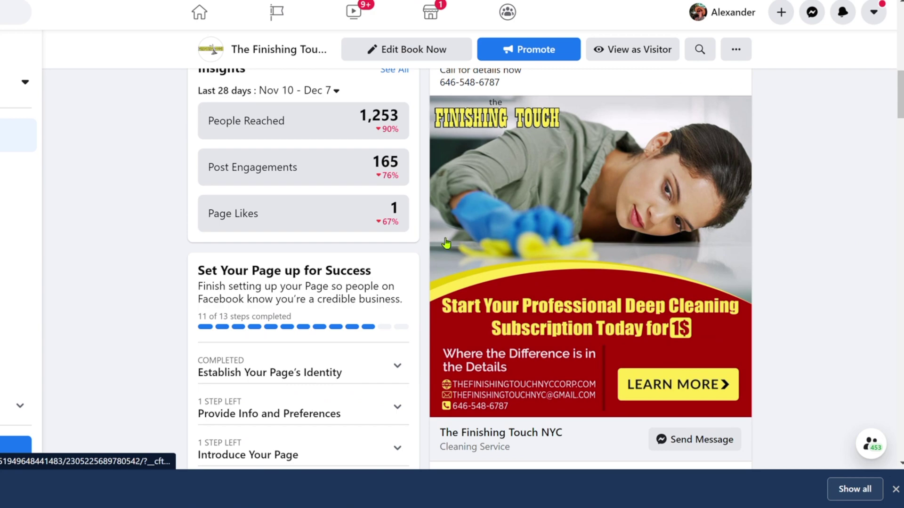
scroll(550, 347, "down", 8)
scroll(550, 348, "up", 9)
scroll(549, 352, "down", 4)
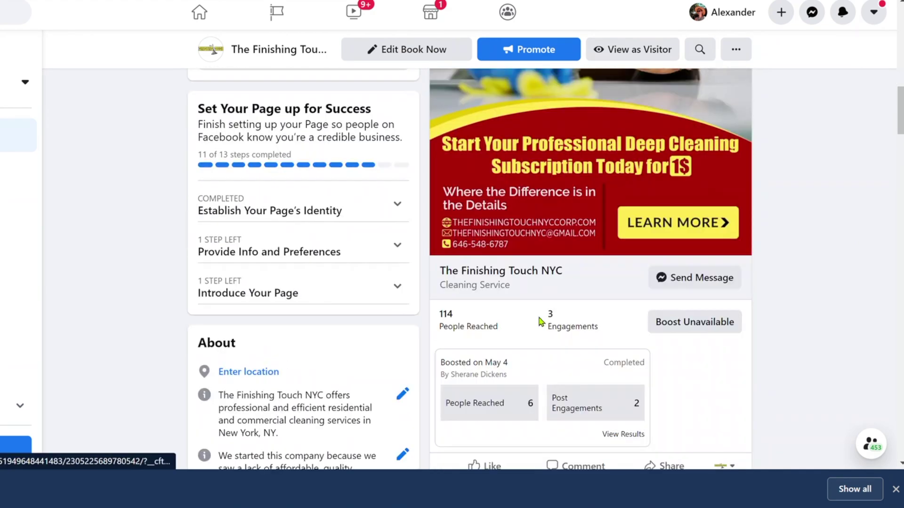
scroll(434, 345, "up", 6)
scroll(530, 292, "down", 10)
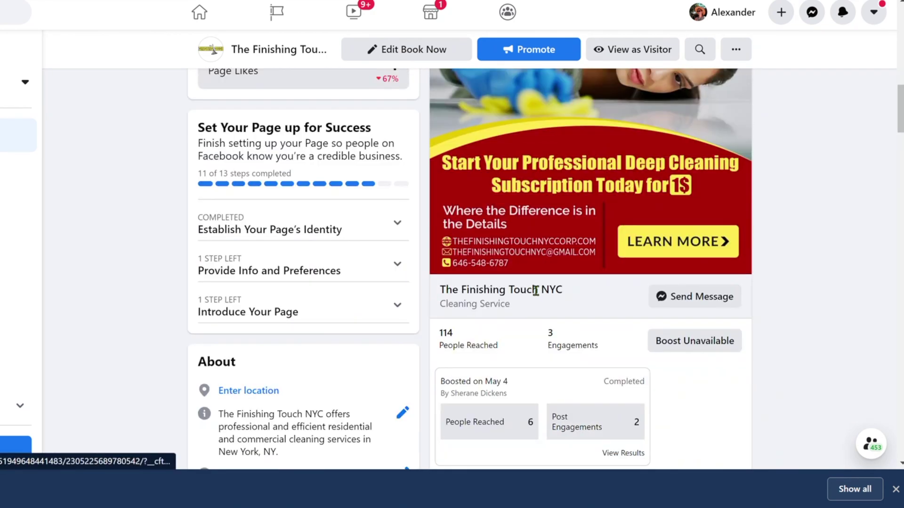
scroll(538, 295, "down", 4)
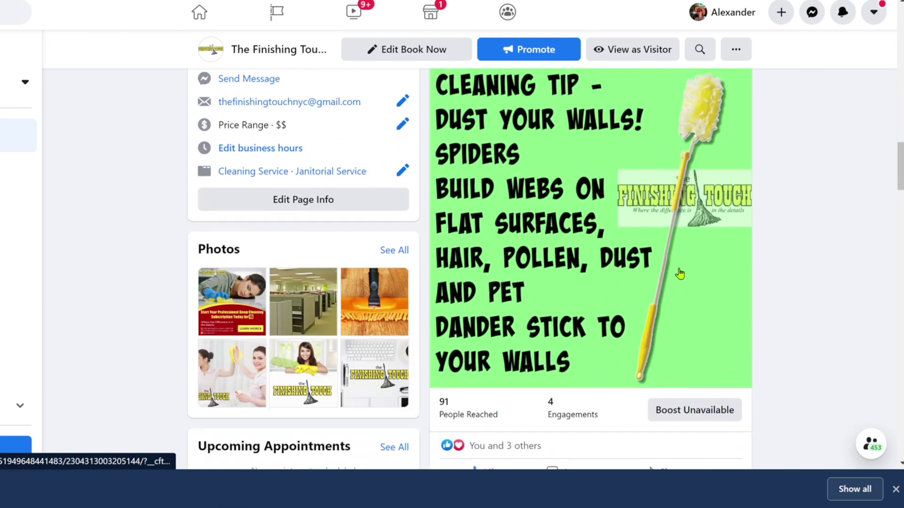
scroll(609, 214, "up", 3)
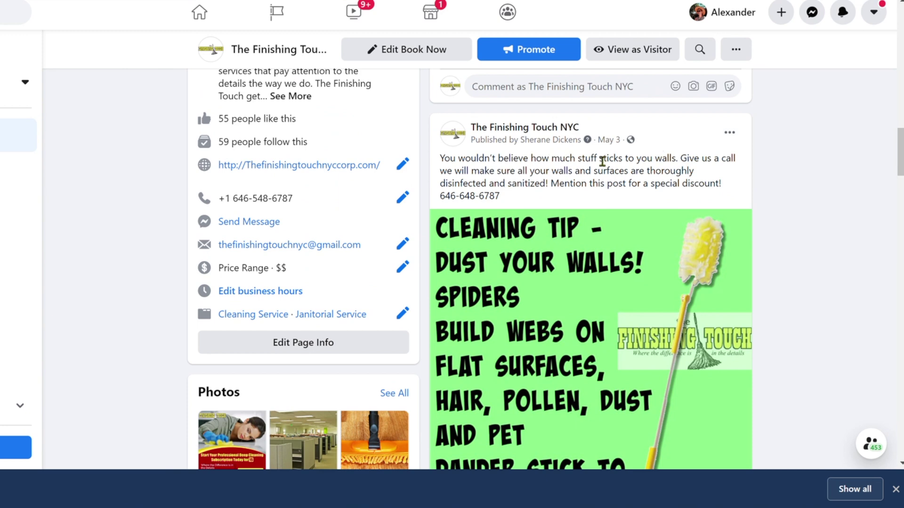
- Read the April 29 post about serving New York City, highlight its call to action, and expand its full hashtag list
scroll(602, 161, "down", 15)
scroll(584, 329, "up", 8)
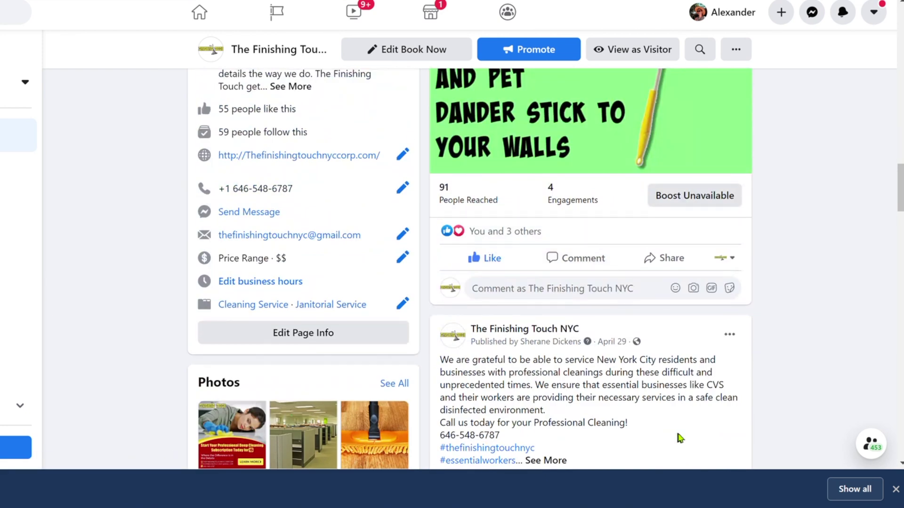
left_click_drag(554, 443, 436, 394)
left_click(494, 403)
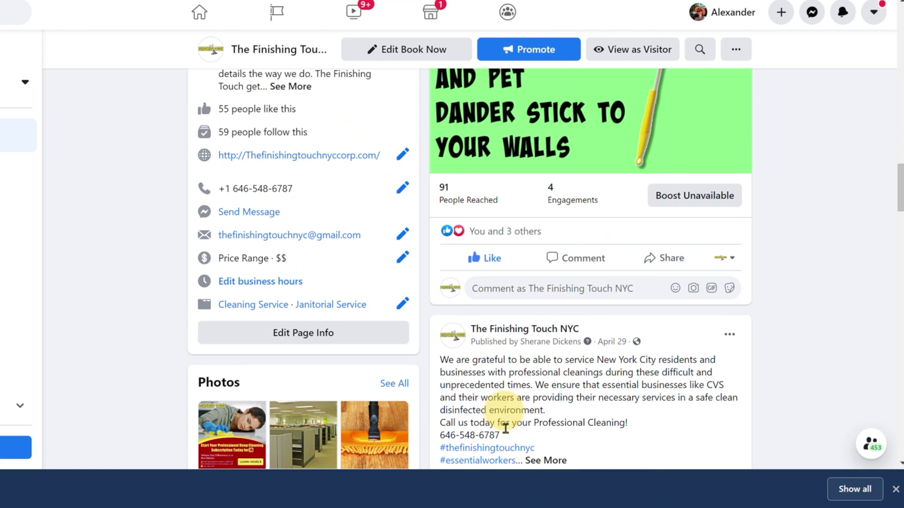
left_click_drag(442, 422, 509, 423)
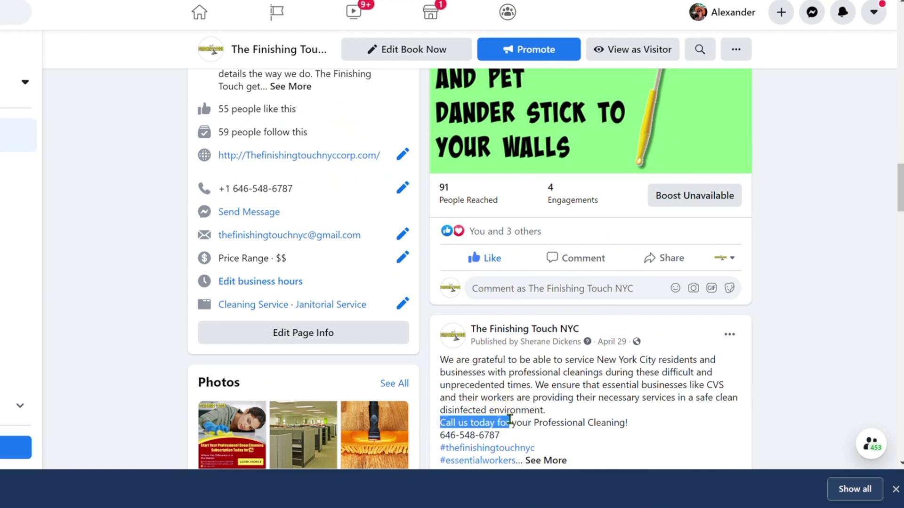
left_click_drag(519, 442, 504, 430)
left_click(509, 447)
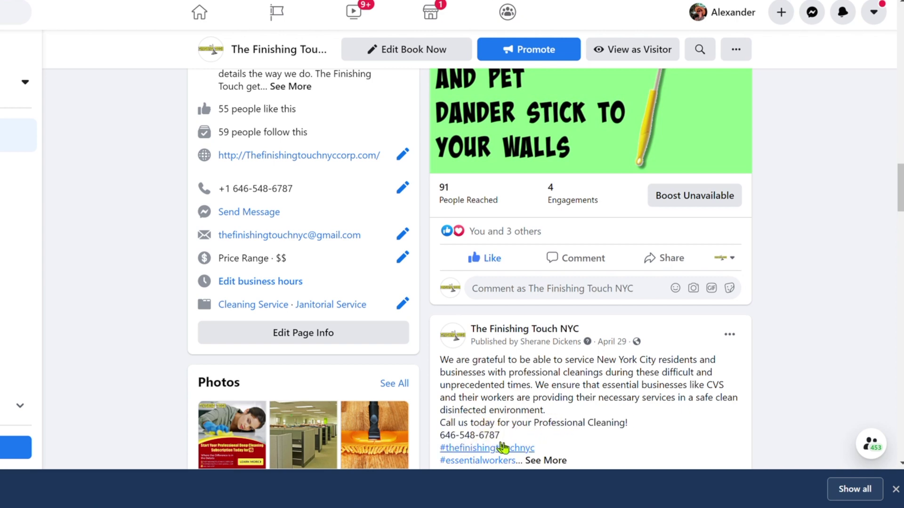
left_click(531, 461)
scroll(560, 395, "down", 4)
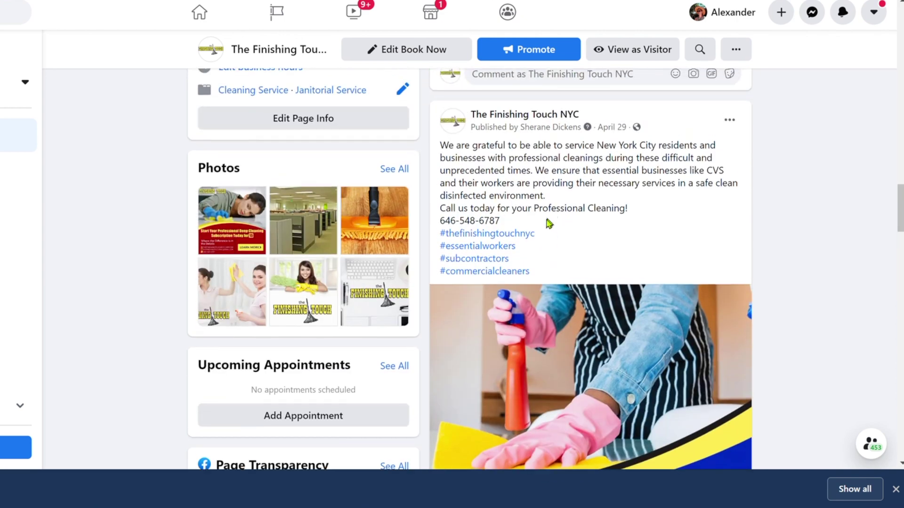
left_click_drag(513, 208, 441, 146)
left_click(441, 147)
- Examine the April 29 post's "Protect Your Family From Viruses" graphic and its boost results
scroll(441, 155, "down", 6)
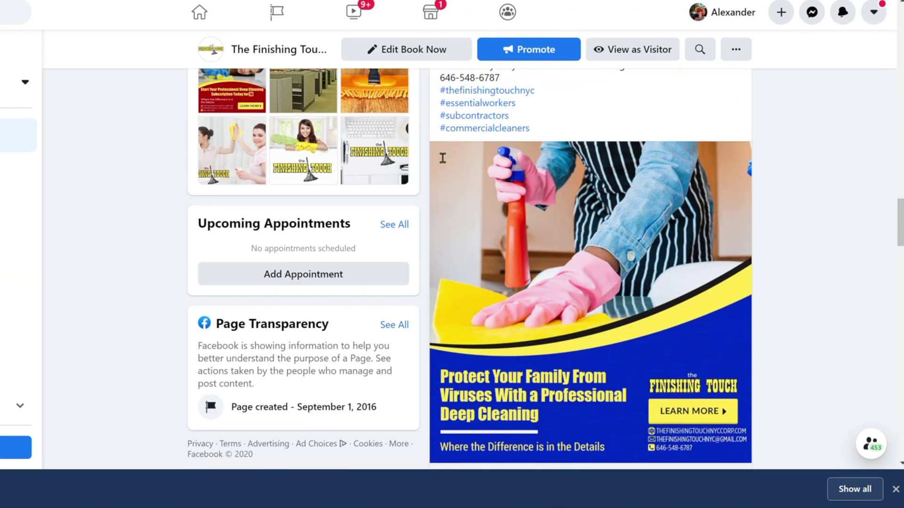
right_click(842, 176)
left_click(827, 103)
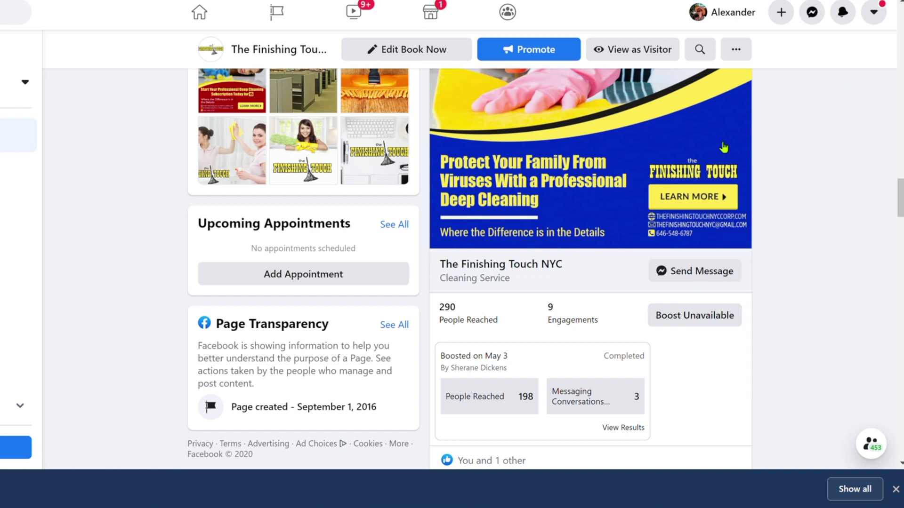
scroll(720, 175, "down", 2)
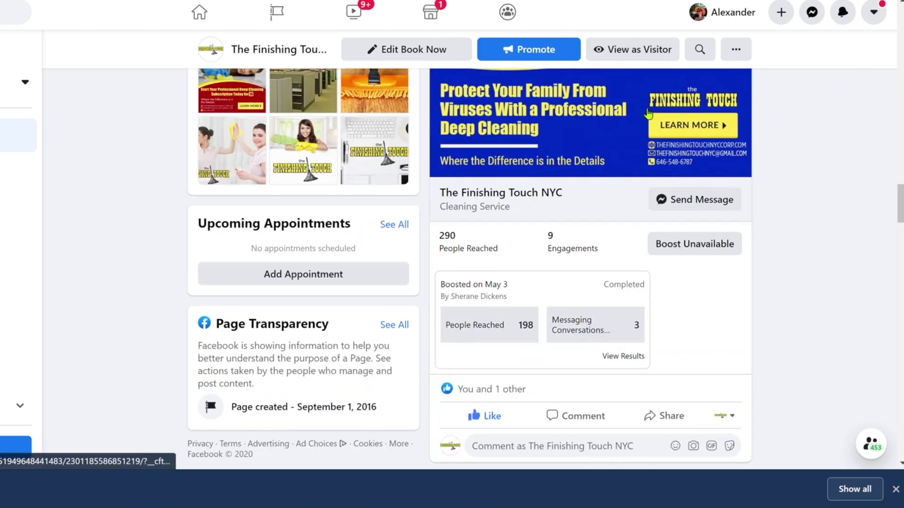
- Review the older posts with the green company uniform, the cleaned kitchen photos, and the customer appreciation card
scroll(694, 113, "down", 5)
scroll(679, 106, "down", 15)
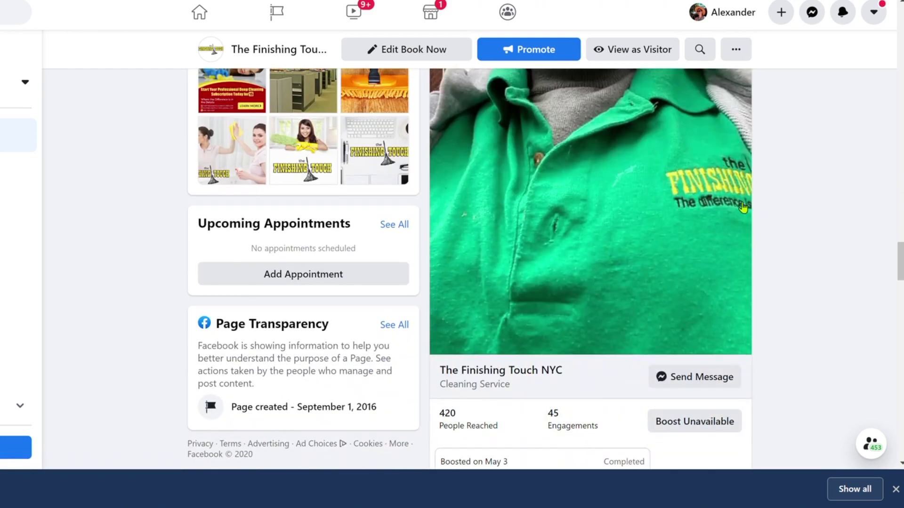
scroll(751, 202, "down", 5)
scroll(523, 201, "down", 8)
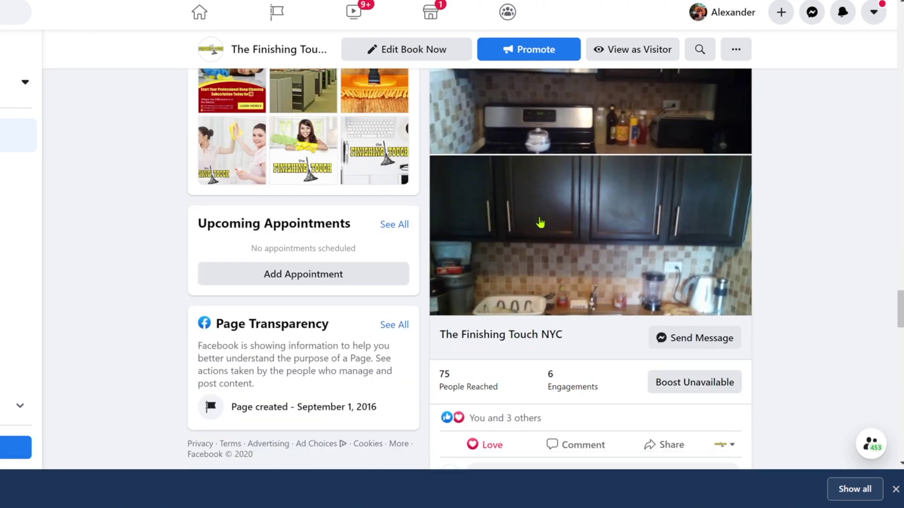
scroll(541, 160, "up", 4)
scroll(538, 217, "down", 3)
scroll(541, 207, "down", 6)
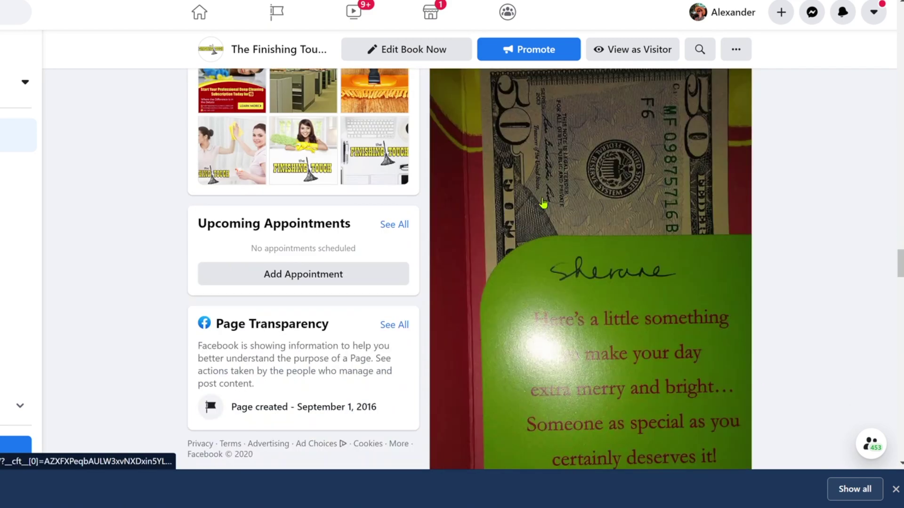
scroll(799, 181, "up", 3)
scroll(799, 181, "up", 5)
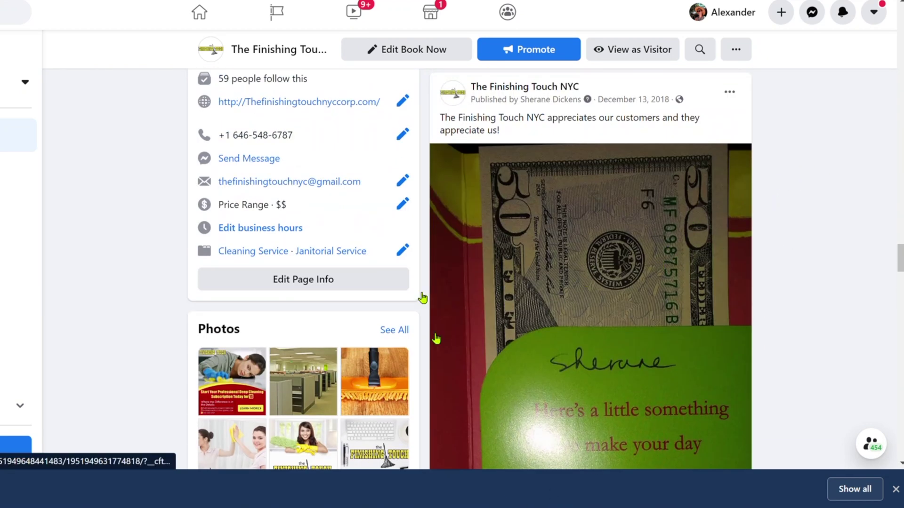
- Look through the page's earliest posts, including the bagged garbage photo and the thank-you gift photo
scroll(422, 298, "down", 9)
scroll(558, 214, "down", 3)
scroll(654, 203, "down", 7)
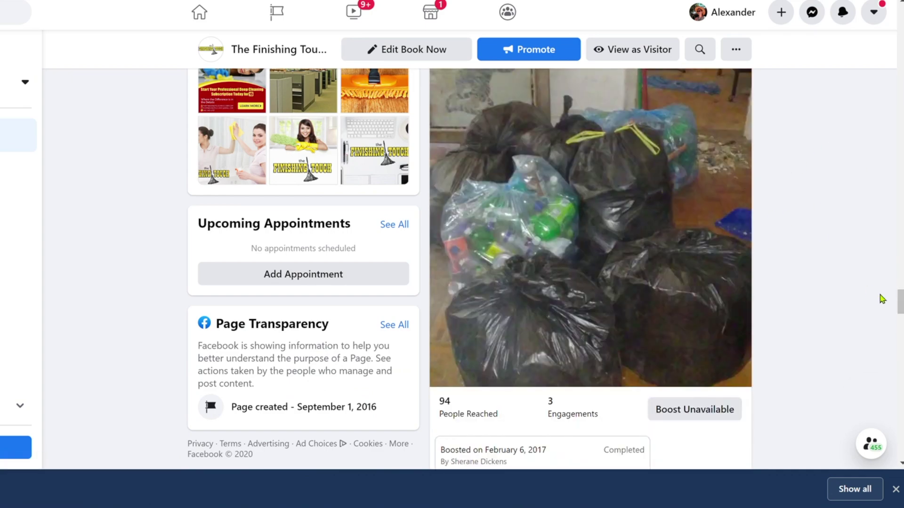
left_click_drag(900, 301, 833, 355)
scroll(351, 320, "up", 9)
scroll(353, 318, "down", 7)
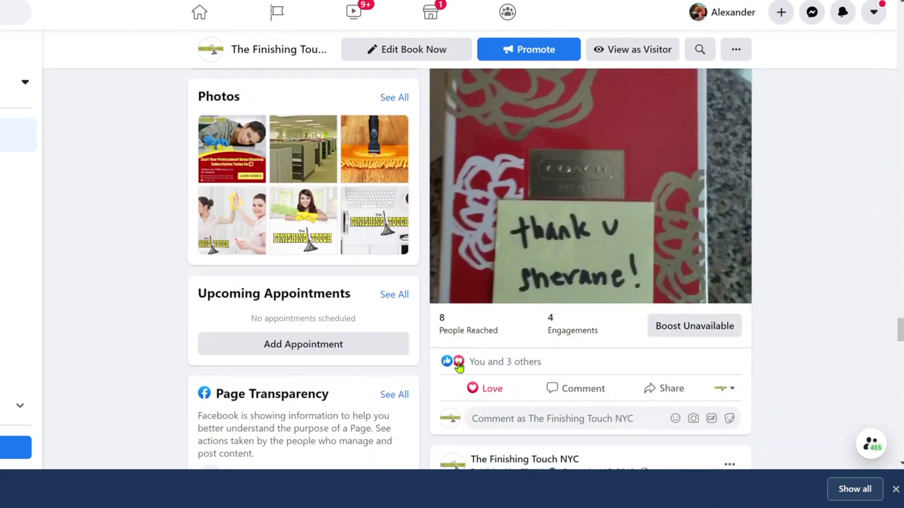
- Read the December 15, 2016 holiday party clean-up post and highlight its text
scroll(518, 280, "down", 7)
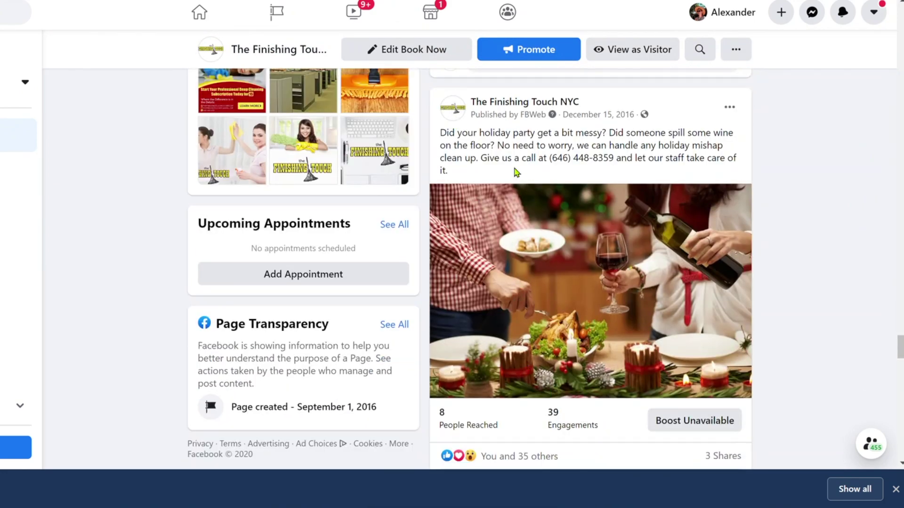
left_click_drag(442, 136, 581, 138)
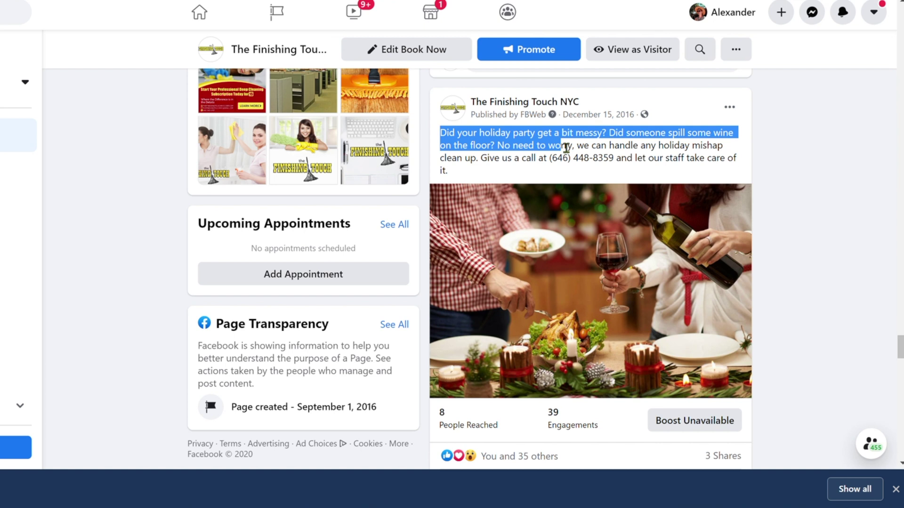
left_click(579, 146)
left_click_drag(588, 145, 648, 161)
left_click(441, 137)
left_click(630, 180)
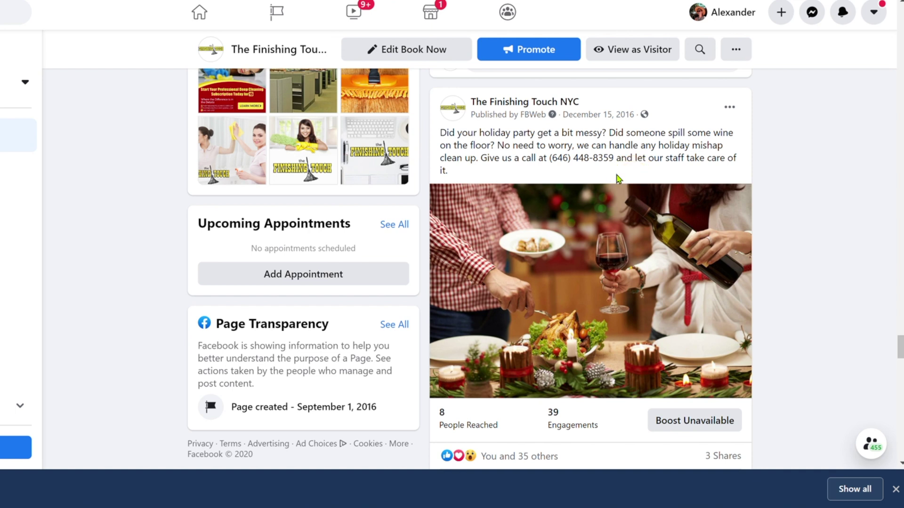
left_click_drag(555, 173, 460, 126)
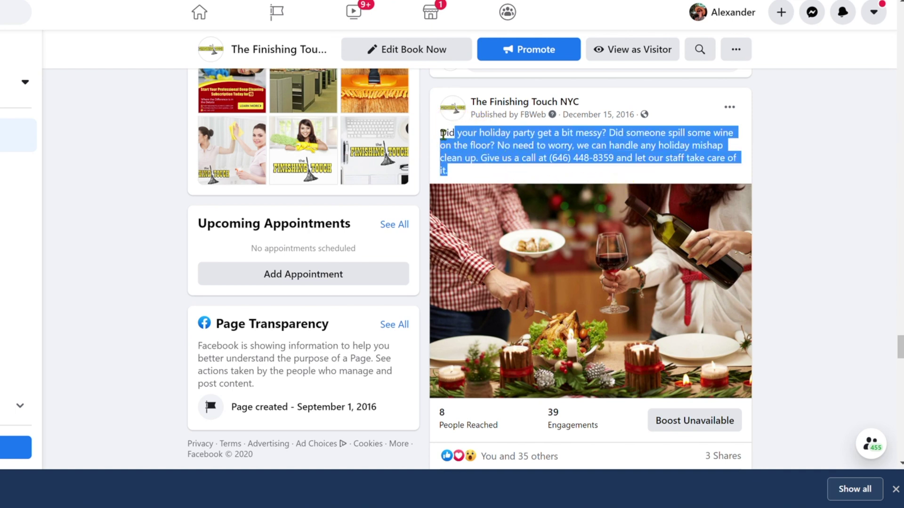
left_click(443, 134)
- Expand the full company description in the page's About section and highlight its opening text
scroll(397, 264, "up", 8)
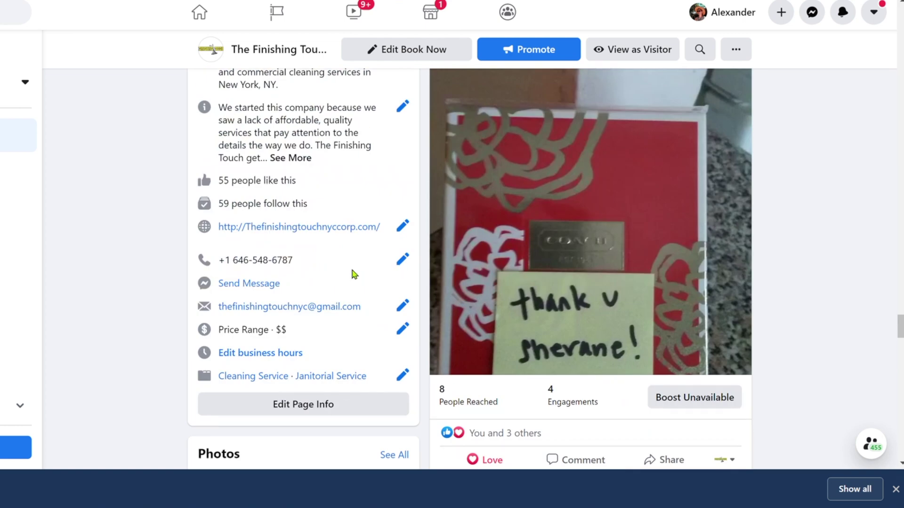
scroll(354, 279, "down", 4)
scroll(307, 180, "up", 7)
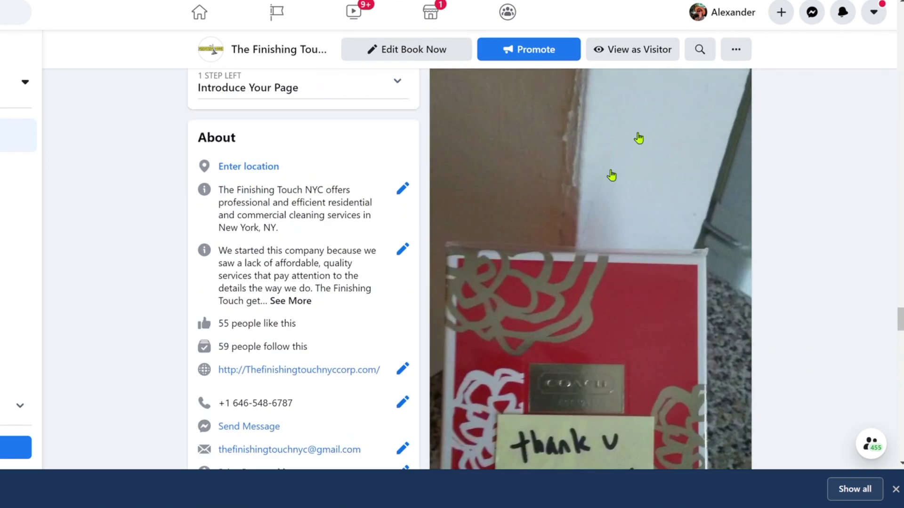
scroll(282, 171, "down", 1)
left_click_drag(218, 95, 308, 144)
left_click(314, 144)
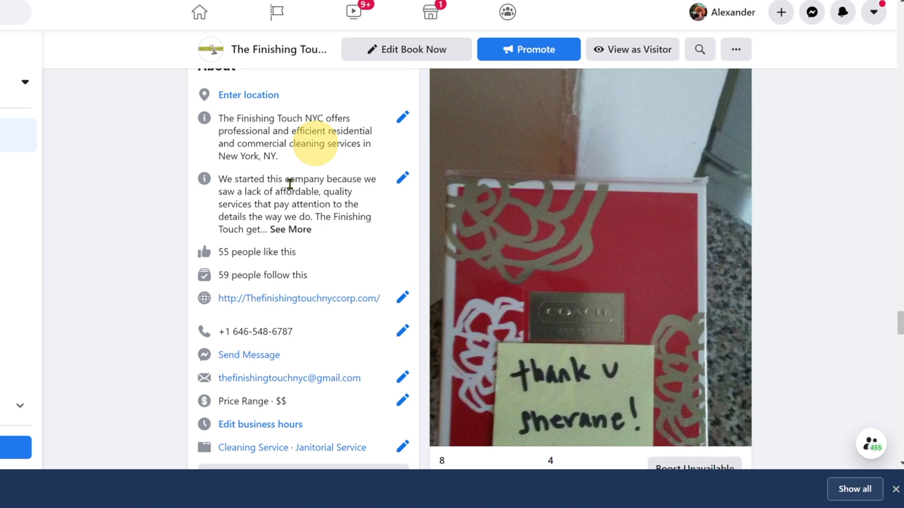
left_click(301, 229)
left_click_drag(219, 180, 310, 217)
left_click_drag(358, 245, 351, 368)
scroll(326, 253, "down", 1)
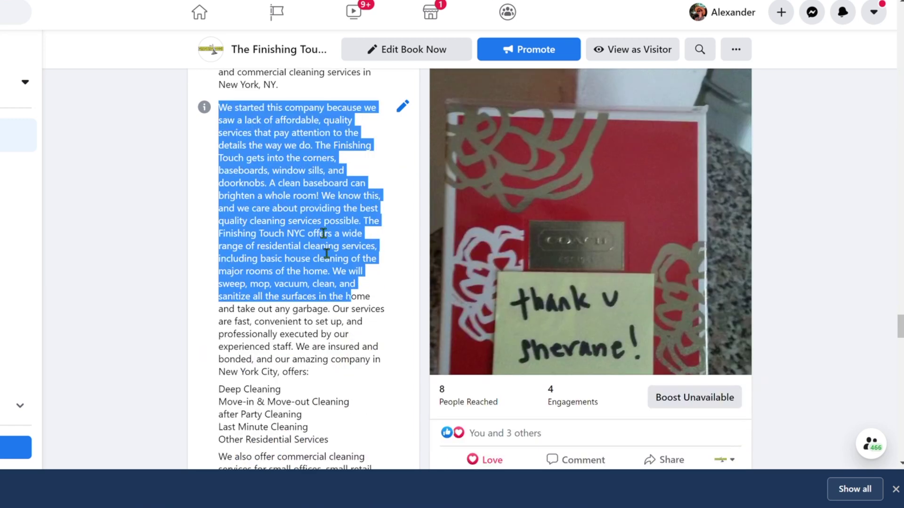
left_click(250, 172)
- Read the residential and commercial services listed in the About description, and the page's likes and contact details
scroll(296, 254, "down", 3)
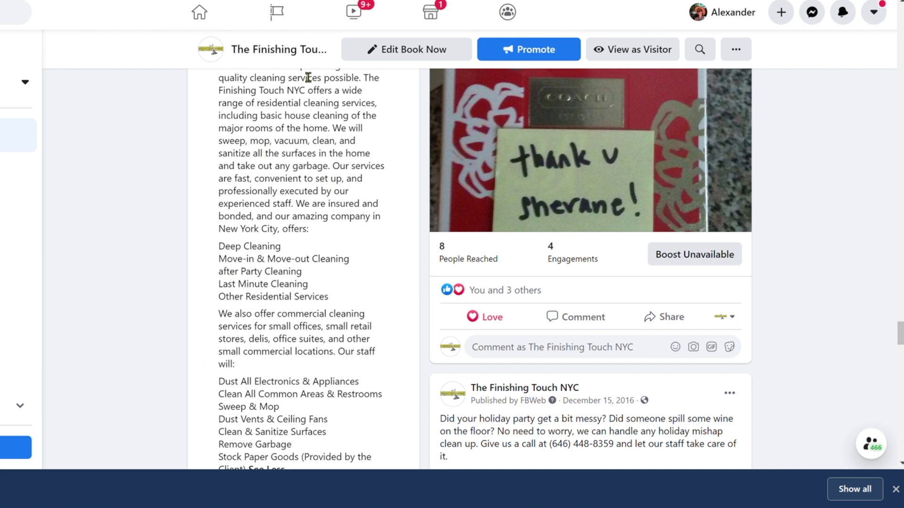
scroll(265, 163, "down", 6)
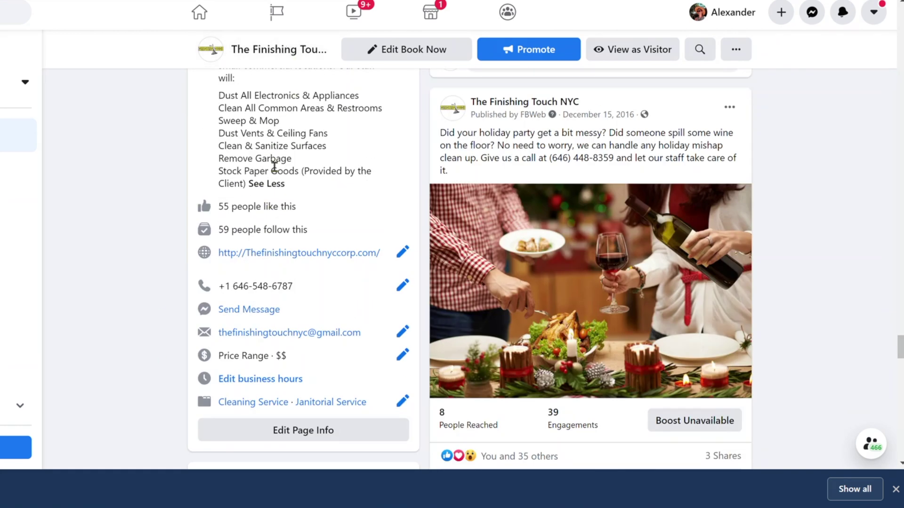
left_click_drag(302, 207, 213, 205)
left_click(240, 136)
scroll(422, 305, "down", 10)
scroll(422, 305, "up", 8)
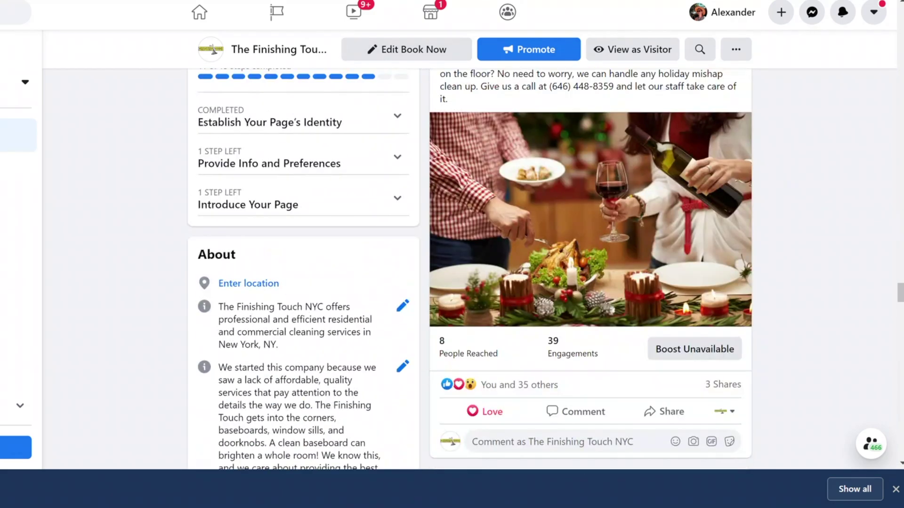
- Test the Book Now button with Deep Cleaning w/Disinfecting on December 9, 2020 at 7:30 AM, and close the appointment form without requesting it
left_click_drag(898, 292, 897, 76)
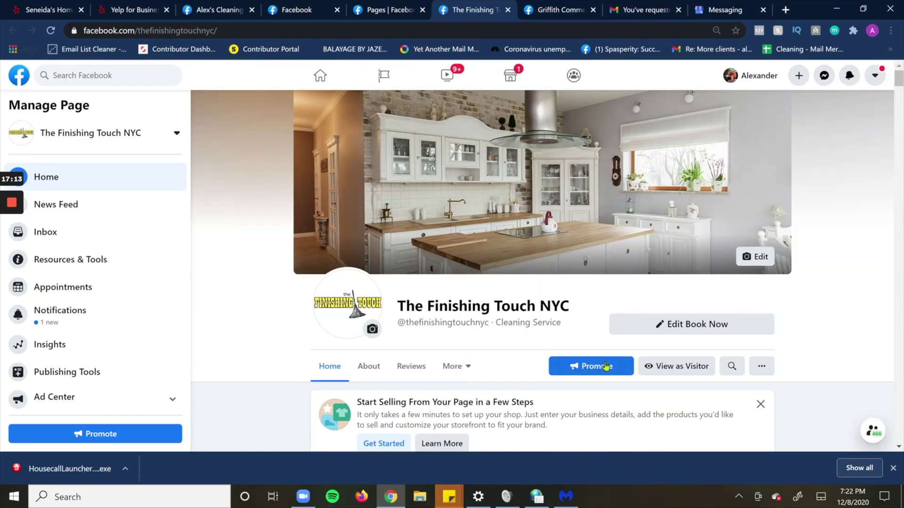
left_click(644, 333)
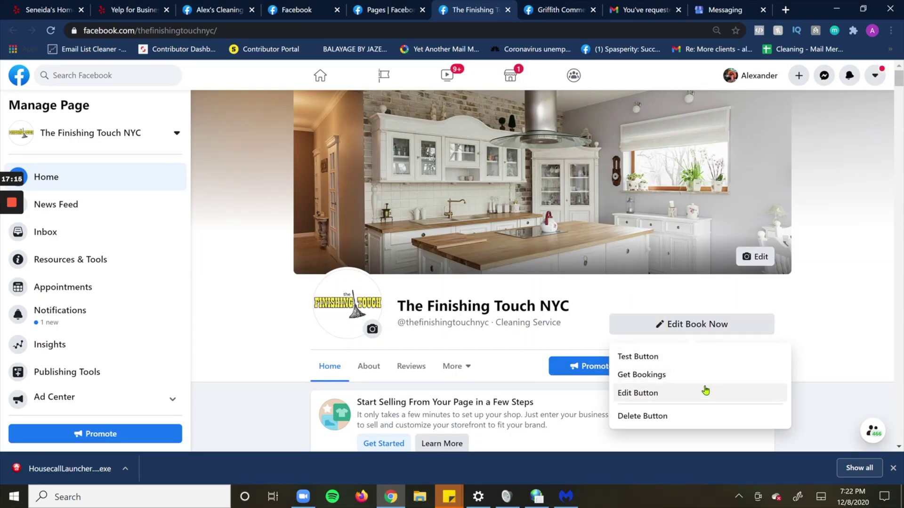
left_click(684, 359)
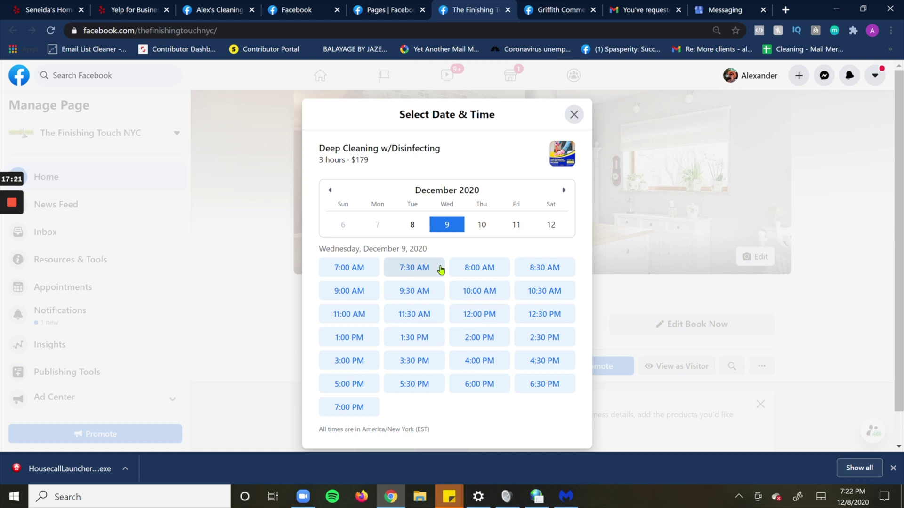
left_click(415, 268)
left_click(499, 280)
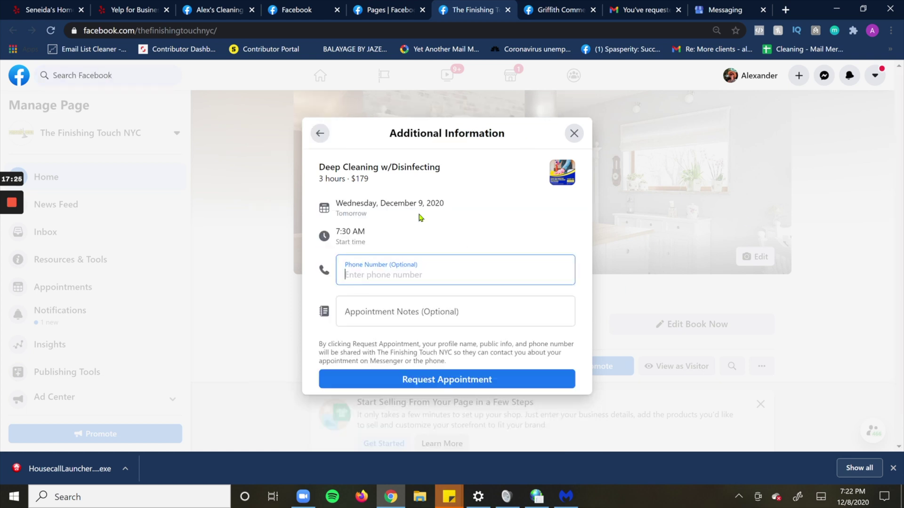
left_click(450, 307)
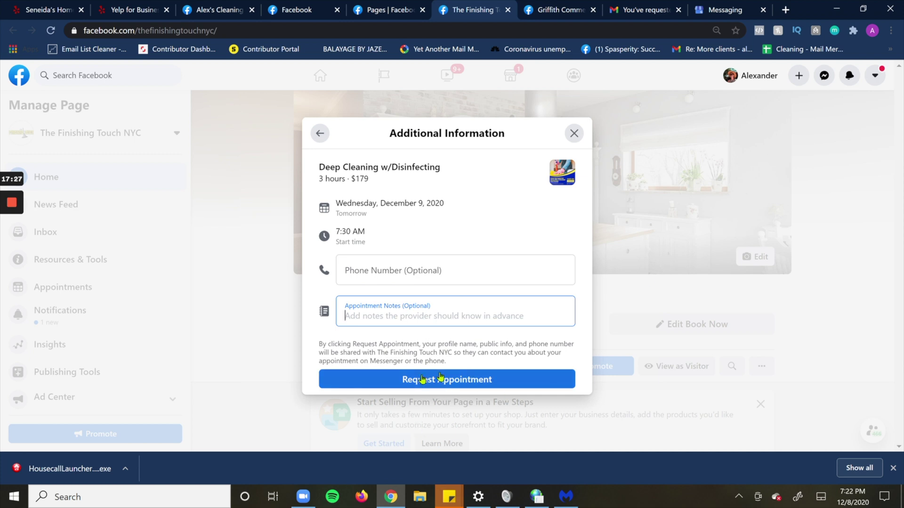
left_click(573, 134)
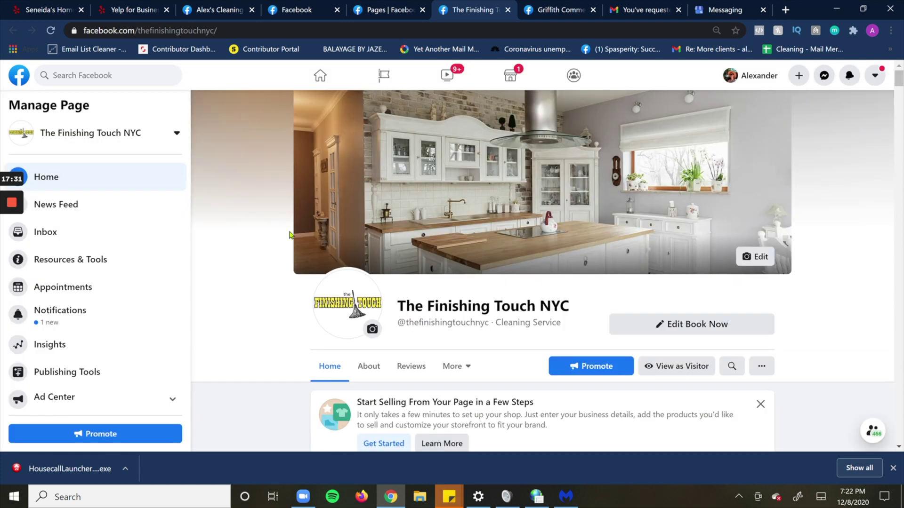